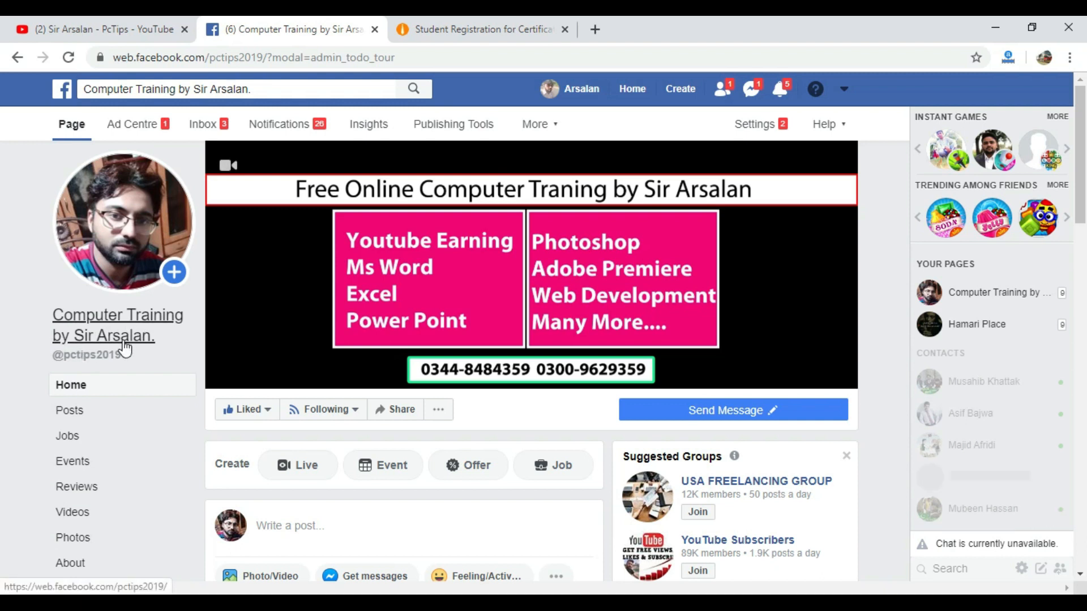
Browse the Student Registration for Certificate page and its sign-up form, then close the browser window
{"action": "left_click", "coordinate": [459, 20]}
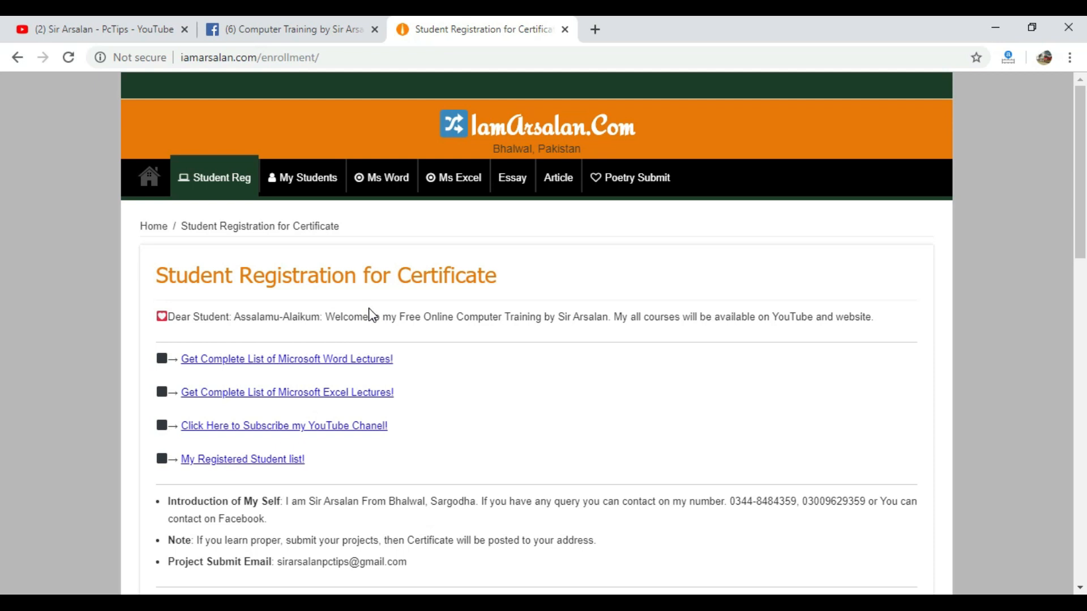
{"action": "scroll", "coordinate": [371, 315], "scroll_direction": "down", "scroll_amount": 3}
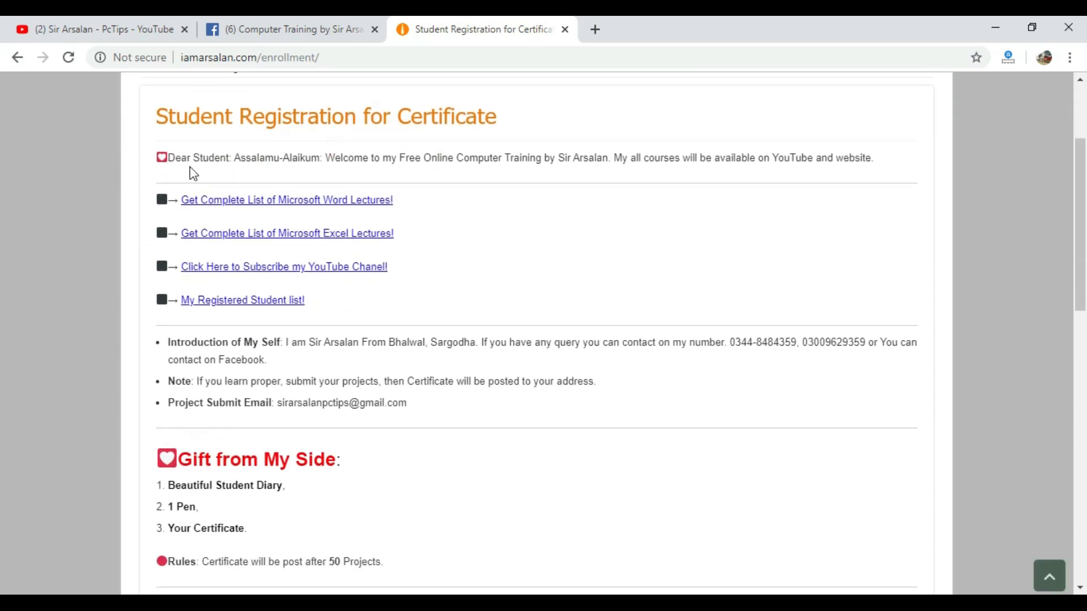
{"action": "scroll", "coordinate": [342, 238], "scroll_direction": "up", "scroll_amount": 3}
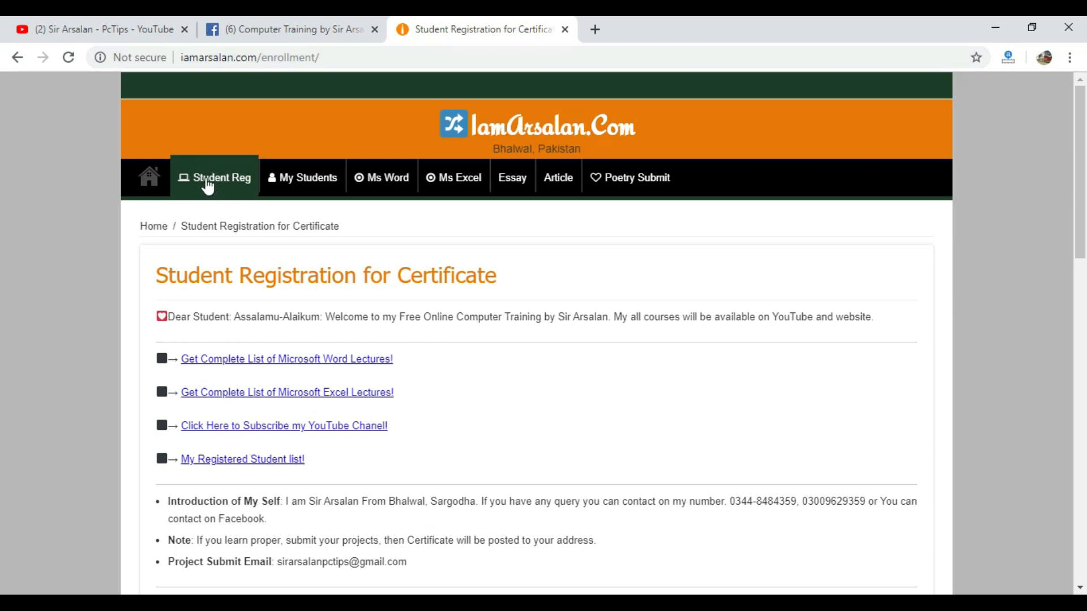
{"action": "scroll", "coordinate": [376, 292], "scroll_direction": "down", "scroll_amount": 18}
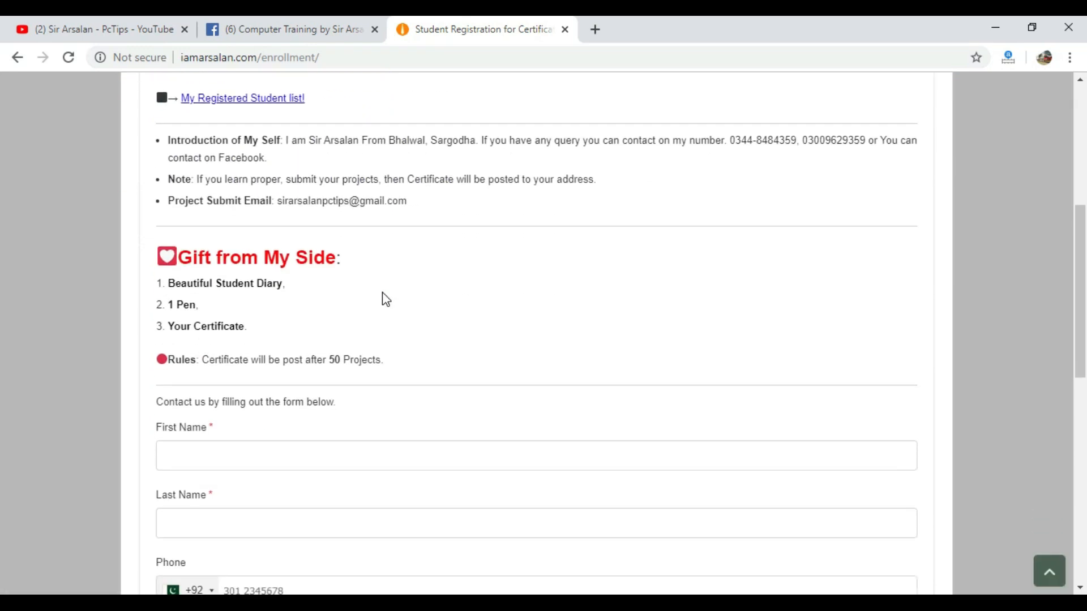
{"action": "scroll", "coordinate": [382, 293], "scroll_direction": "up", "scroll_amount": 3}
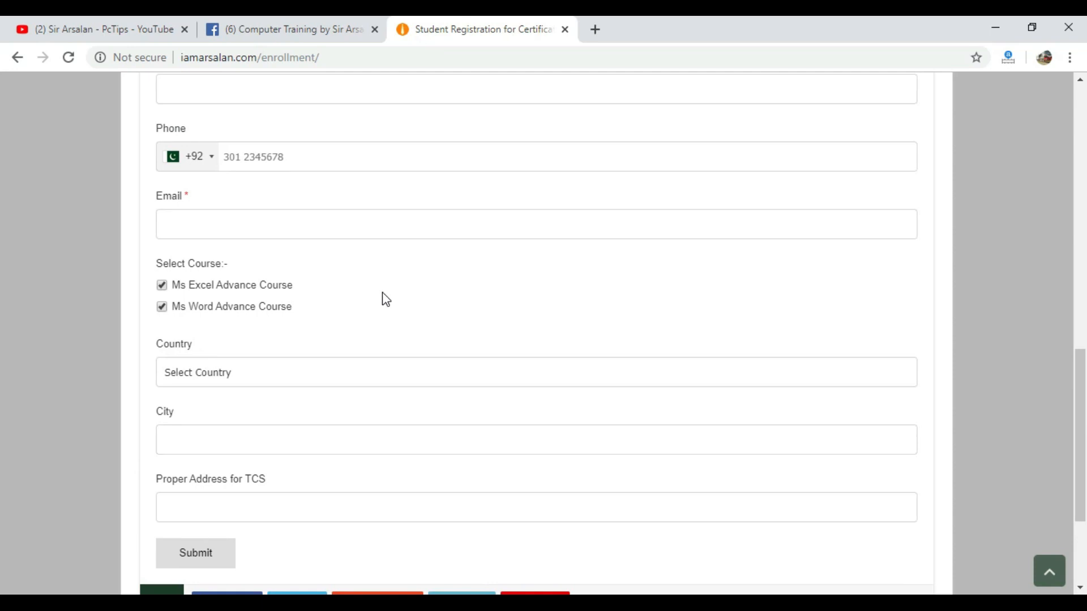
{"action": "scroll", "coordinate": [382, 292], "scroll_direction": "up", "scroll_amount": 13}
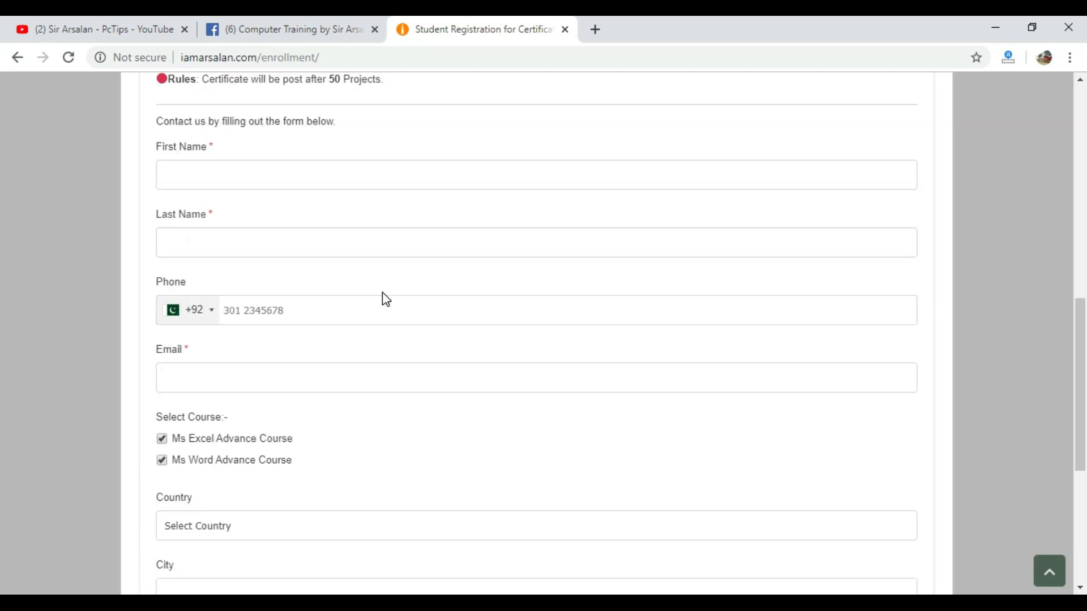
{"action": "left_click", "coordinate": [1068, 31]}
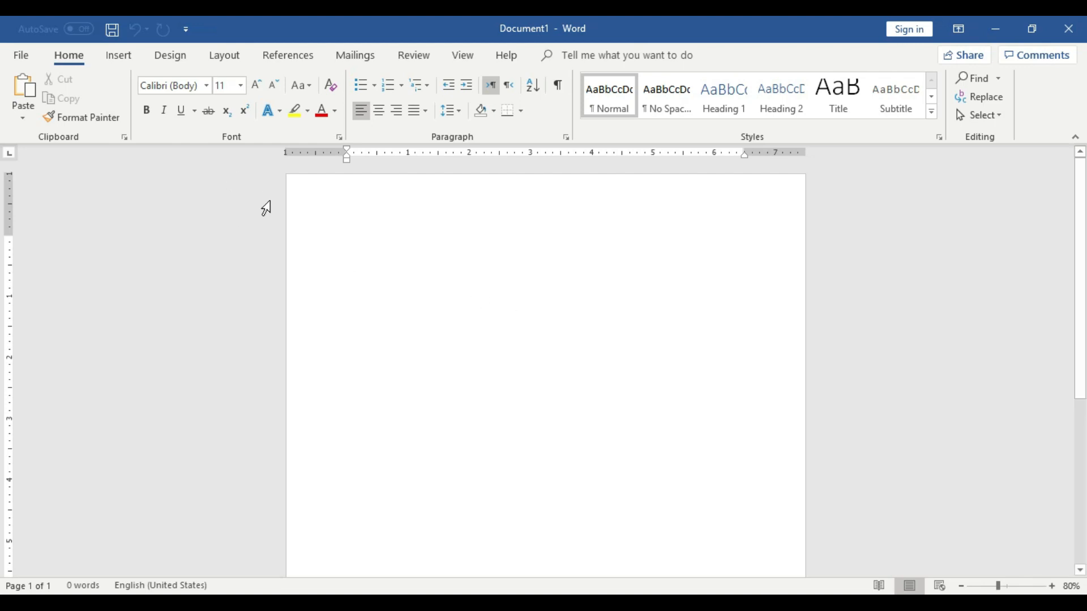
Insert a 2x2 table into the blank document
{"action": "left_click", "coordinate": [119, 62]}
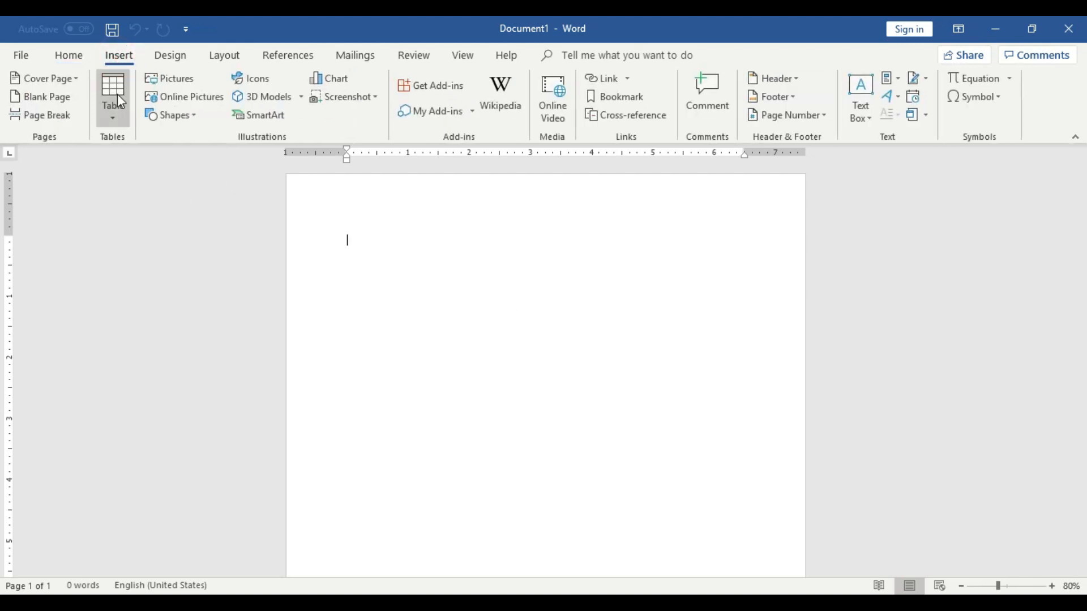
{"action": "left_click", "coordinate": [117, 96]}
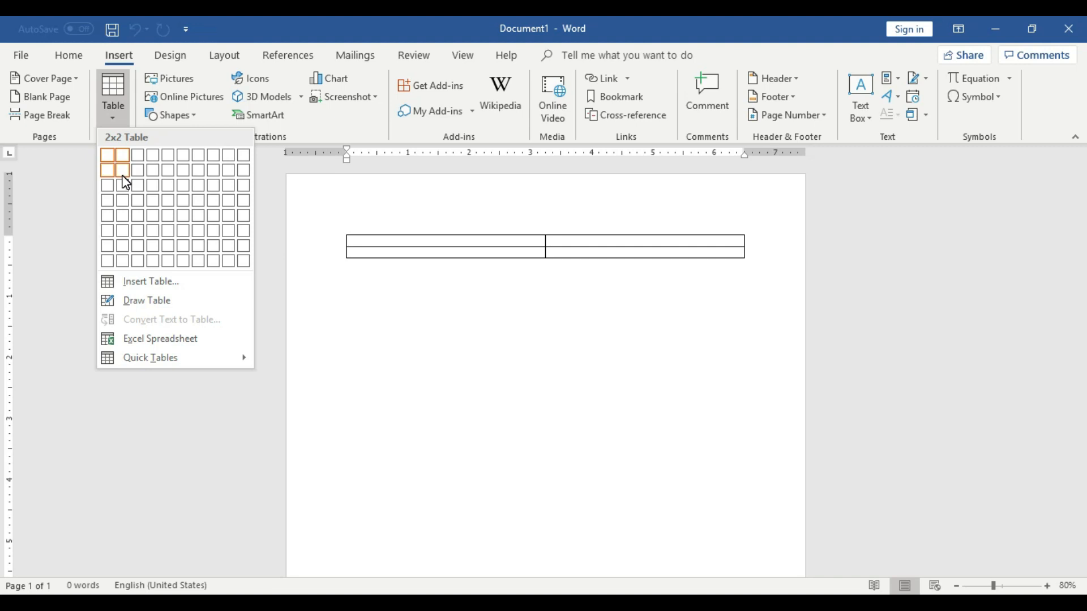
{"action": "left_click", "coordinate": [123, 171]}
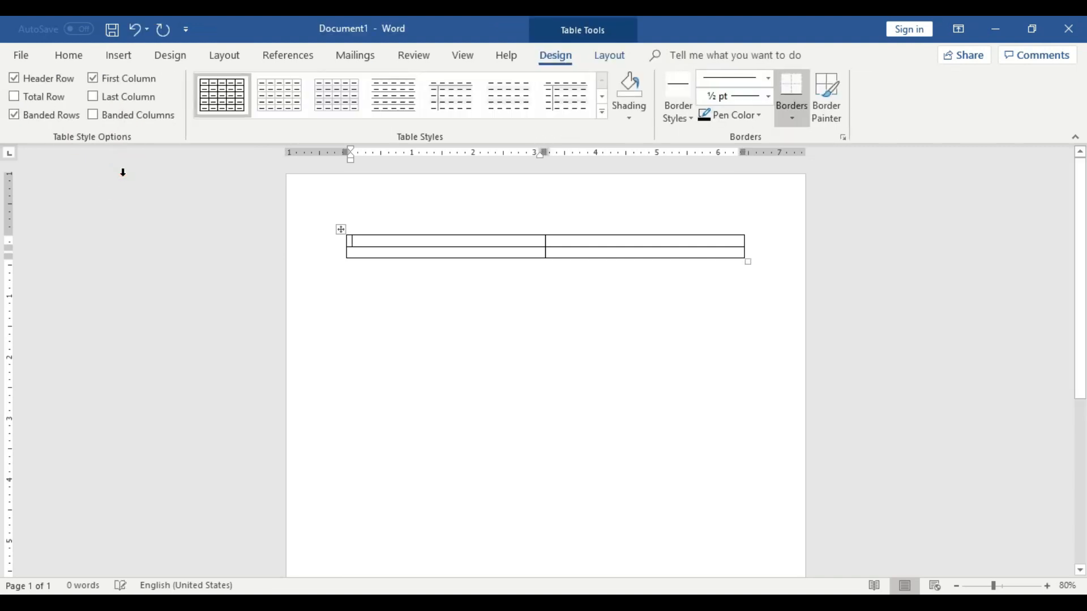
{"action": "left_click", "coordinate": [599, 294]}
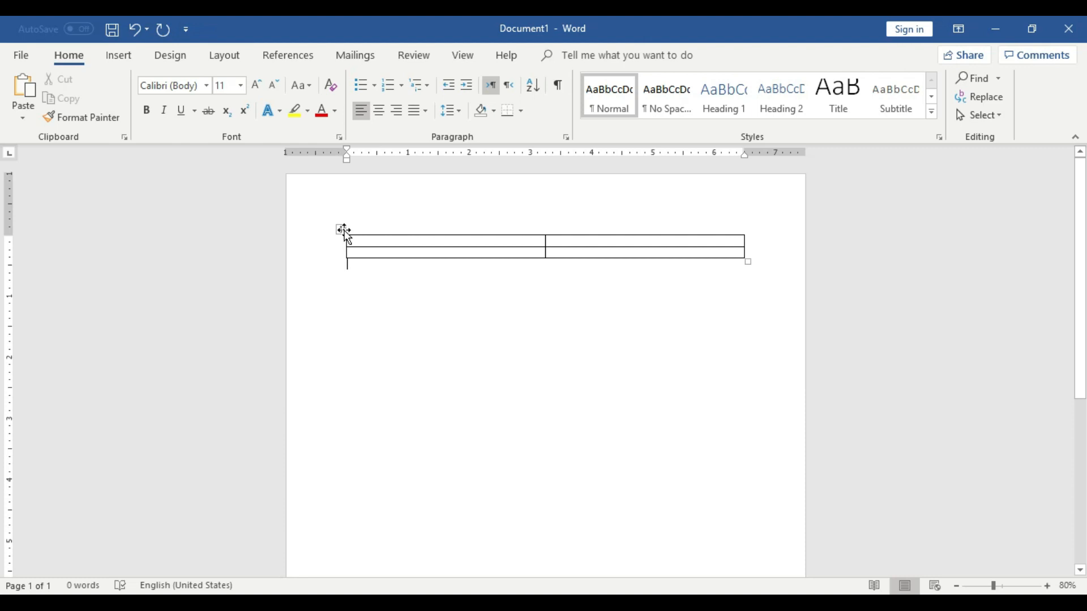
Enlarge the table with its corner resize handle so it fills most of the page height
{"action": "left_click", "coordinate": [341, 229]}
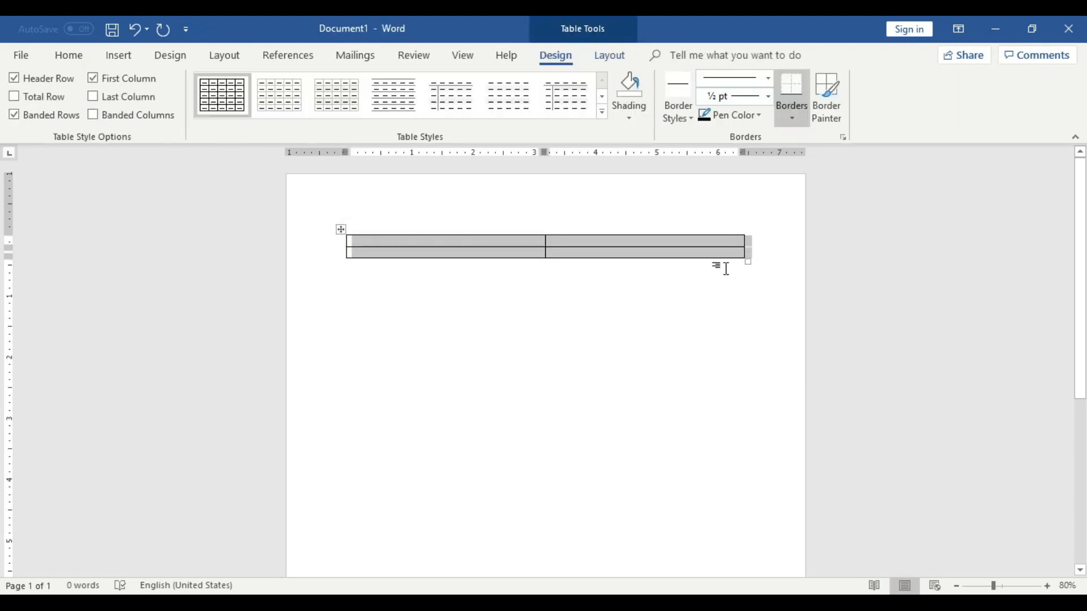
{"action": "left_click", "coordinate": [745, 299]}
{"action": "left_click", "coordinate": [725, 249]}
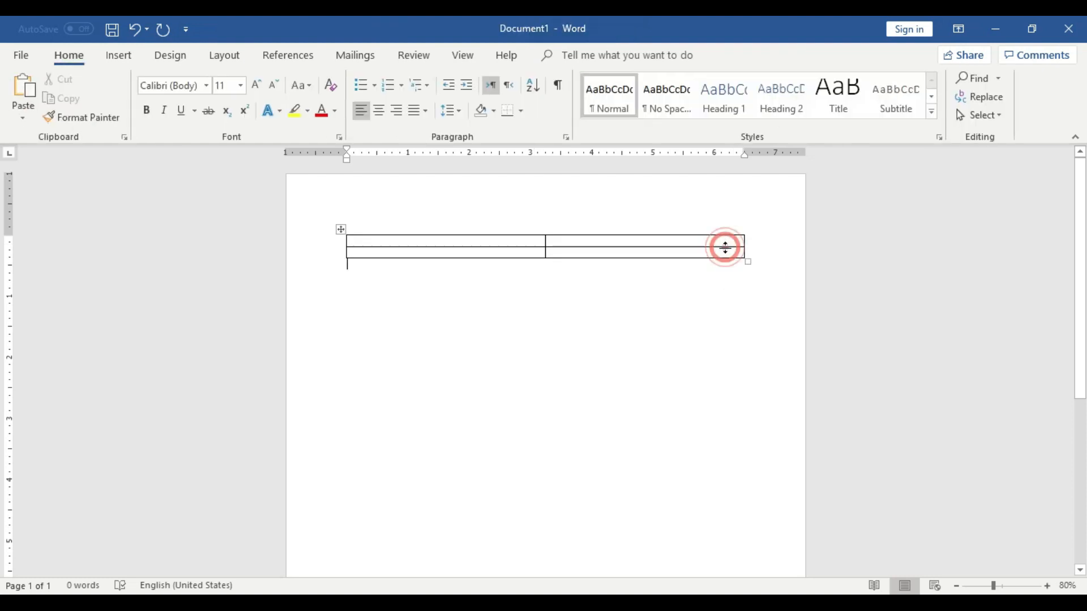
{"action": "left_click_drag", "start_coordinate": [748, 262], "coordinate": [745, 382]}
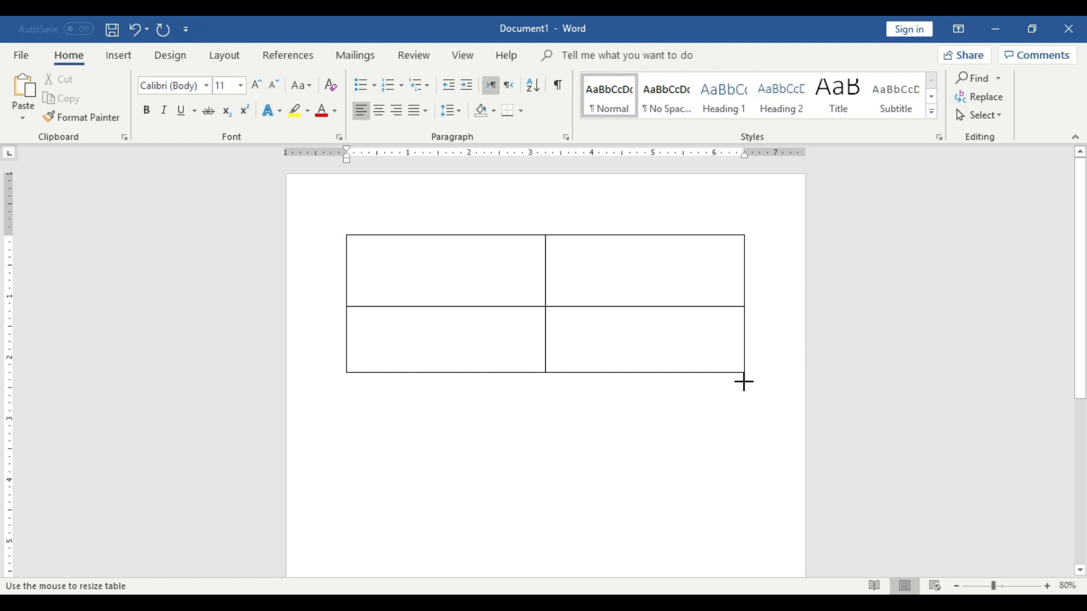
{"action": "left_click_drag", "start_coordinate": [744, 382], "coordinate": [773, 492]}
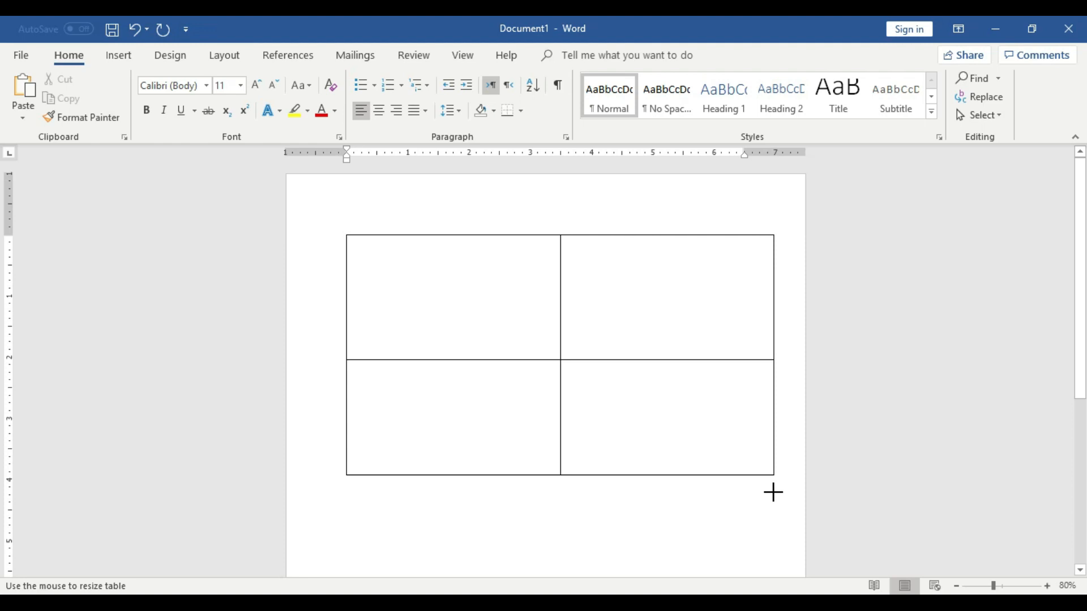
{"action": "left_click_drag", "start_coordinate": [773, 492], "coordinate": [764, 547]}
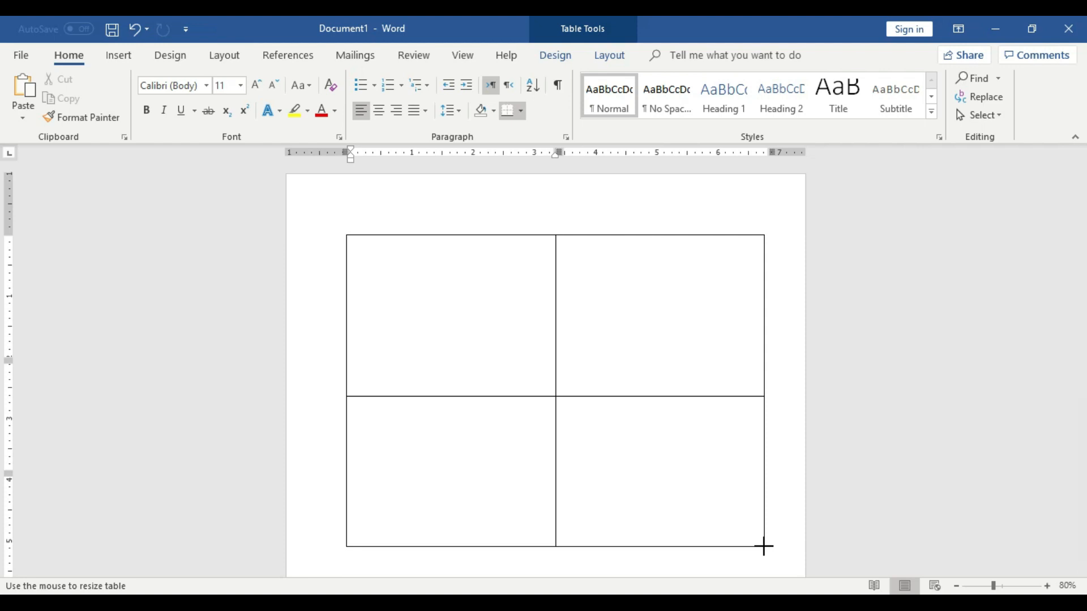
{"action": "left_click_drag", "start_coordinate": [763, 547], "coordinate": [765, 547]}
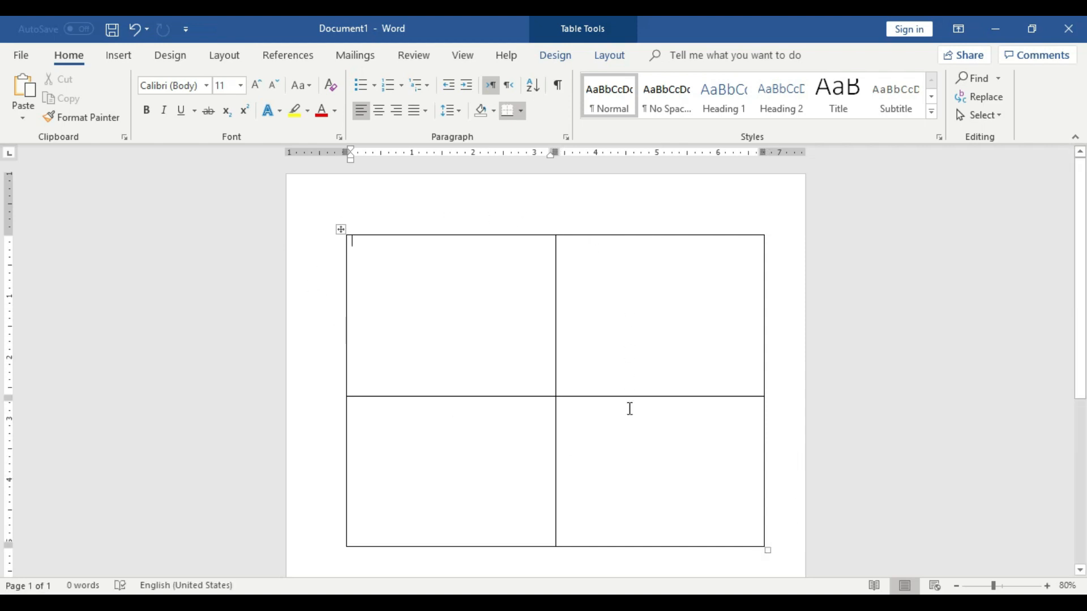
Drag the border between the two rows upward to make the first row short
{"action": "scroll", "coordinate": [760, 349], "scroll_direction": "down", "scroll_amount": 2}
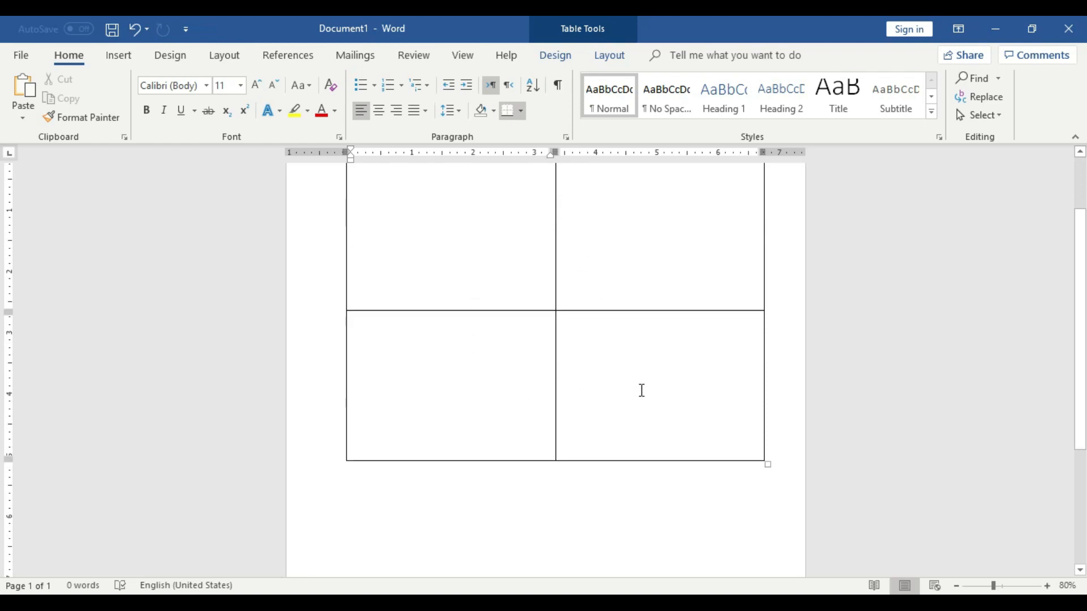
{"action": "scroll", "coordinate": [641, 391], "scroll_direction": "up", "scroll_amount": 2}
{"action": "left_click", "coordinate": [630, 396]}
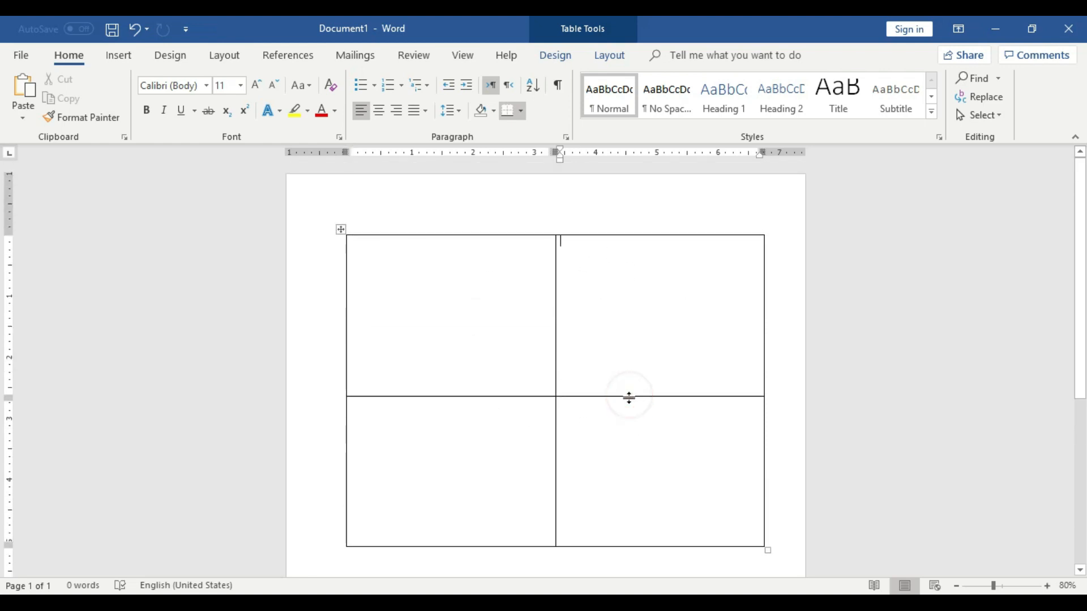
{"action": "left_click_drag", "start_coordinate": [633, 396], "coordinate": [631, 267]}
Insert a new row below the second row of the table
{"action": "right_click", "coordinate": [630, 330]}
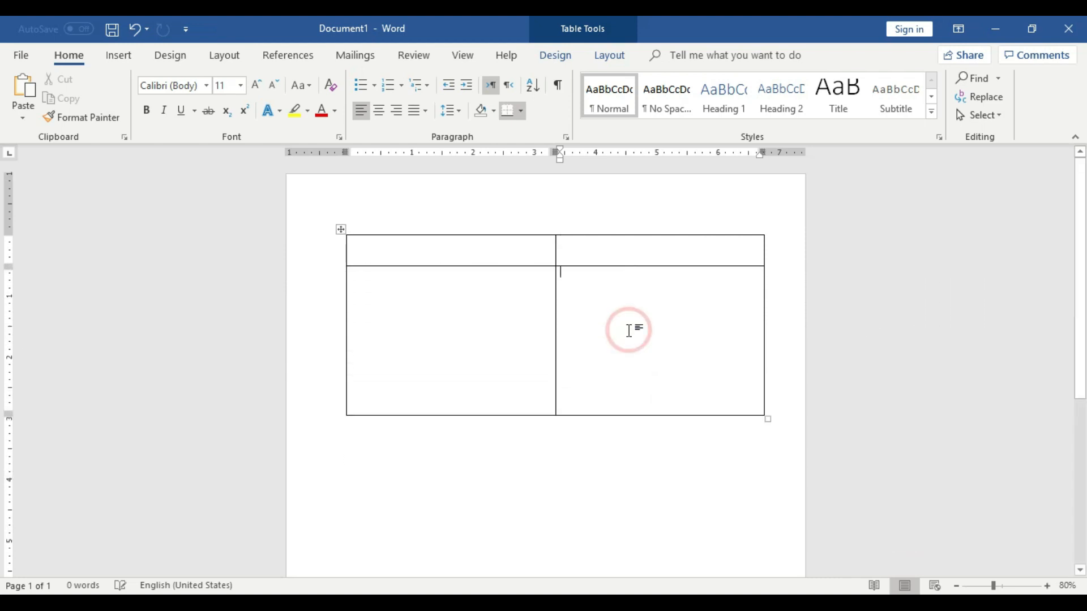
{"action": "left_click", "coordinate": [681, 183]}
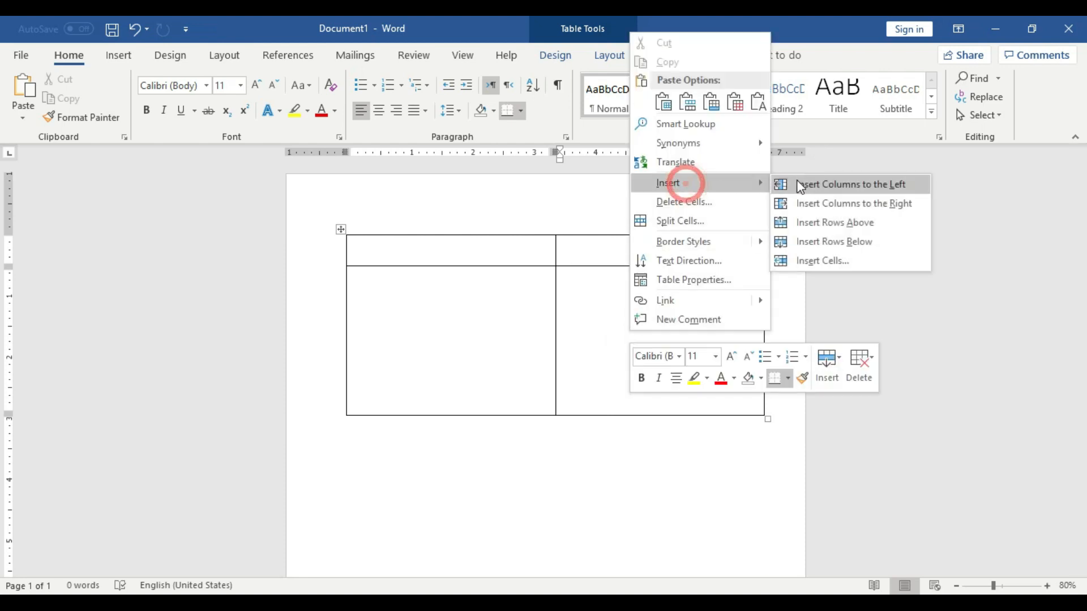
{"action": "left_click", "coordinate": [837, 242]}
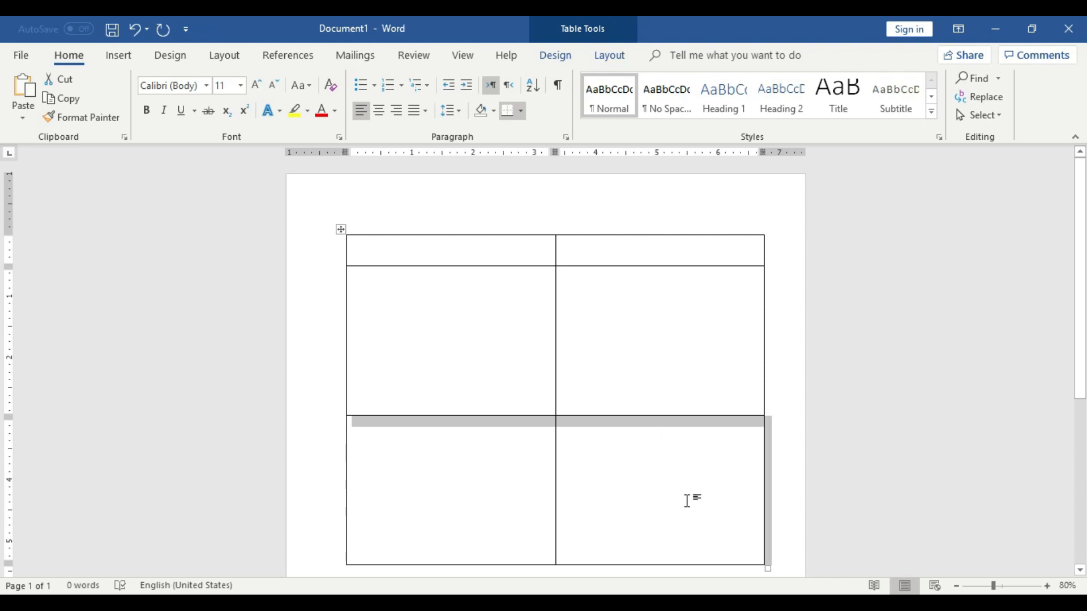
Shrink the second row by dragging its bottom border upward
{"action": "left_click", "coordinate": [687, 500]}
{"action": "left_click_drag", "start_coordinate": [580, 417], "coordinate": [586, 307]}
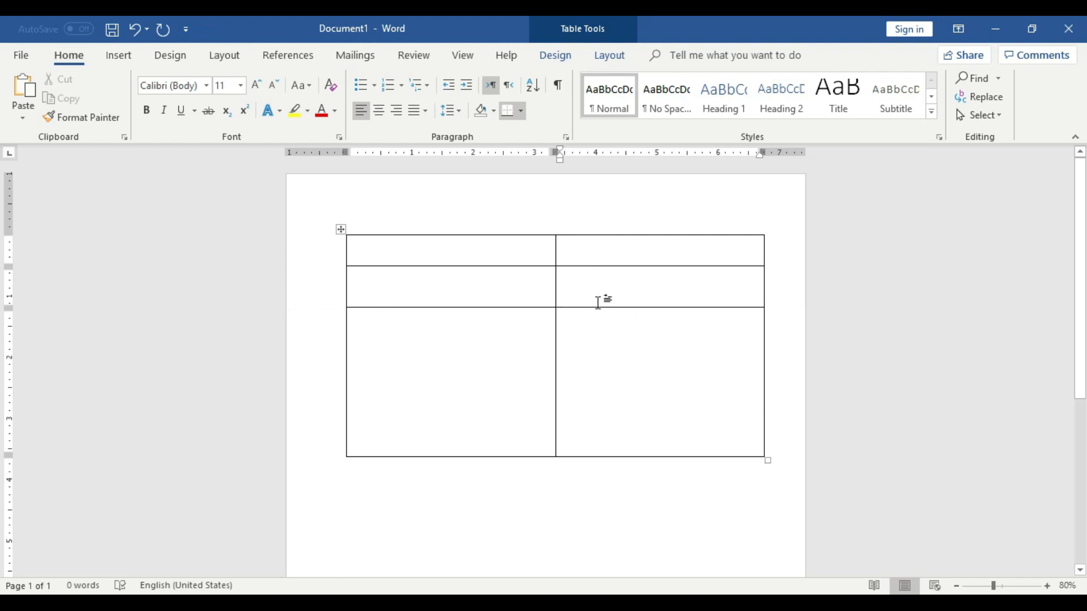
Insert another row below the first row of the table
{"action": "right_click", "coordinate": [610, 250]}
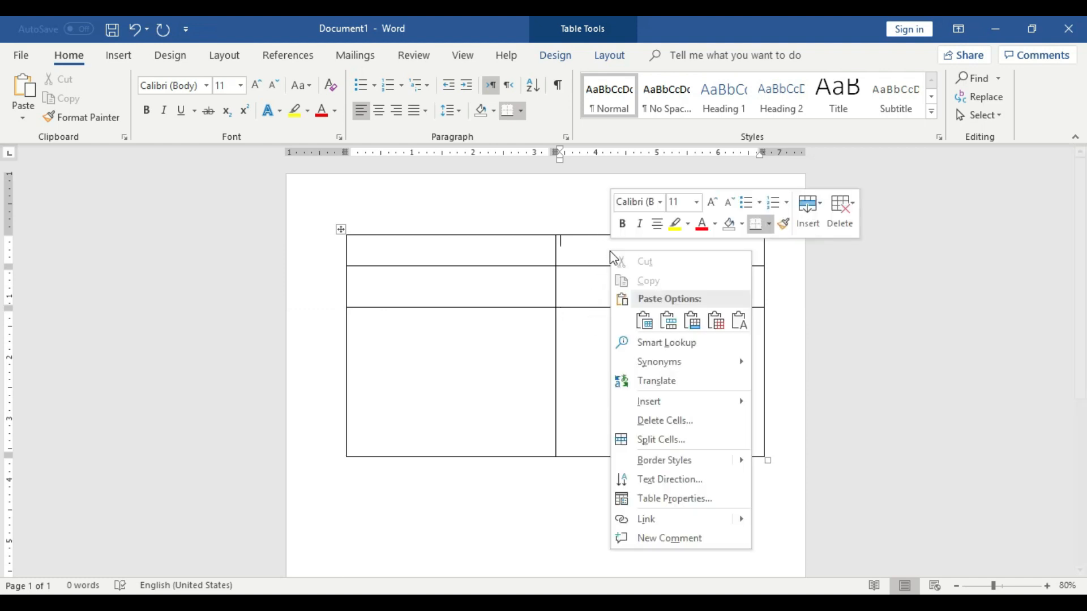
{"action": "mouse_move", "coordinate": [674, 402]}
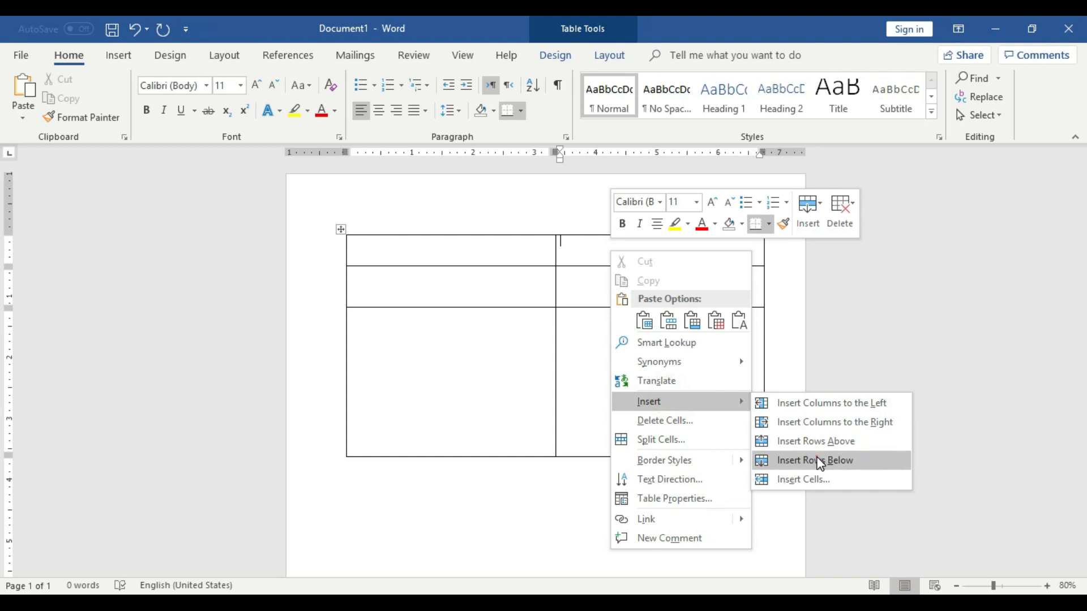
{"action": "left_click", "coordinate": [817, 460]}
{"action": "left_click", "coordinate": [614, 236]}
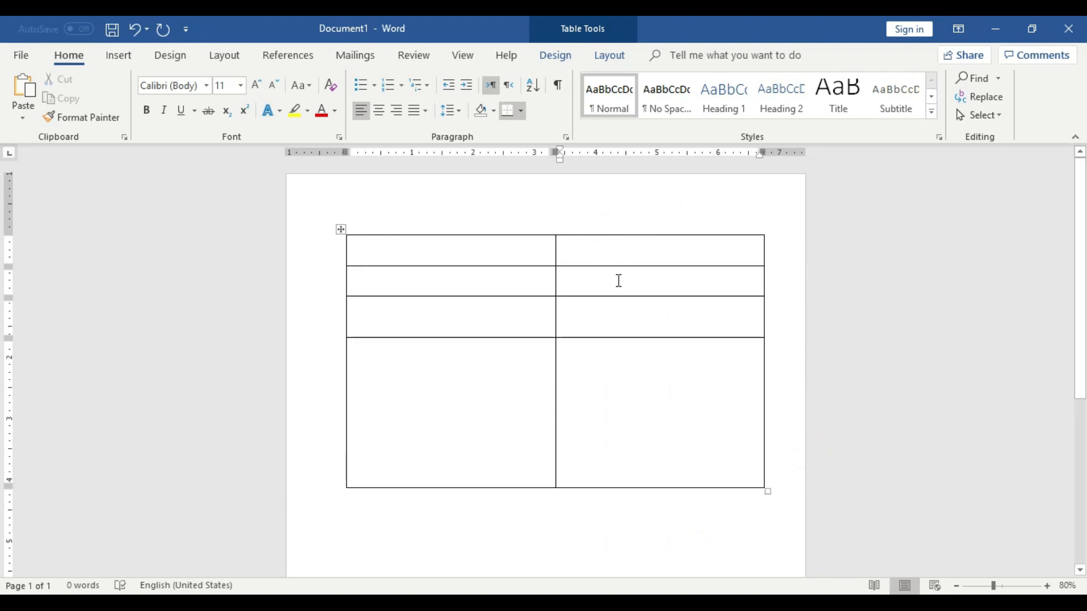
{"action": "left_click", "coordinate": [616, 238]}
Insert a row below the third row of the table
{"action": "left_click", "coordinate": [633, 315]}
{"action": "left_click", "coordinate": [660, 383]}
{"action": "right_click", "coordinate": [625, 323]}
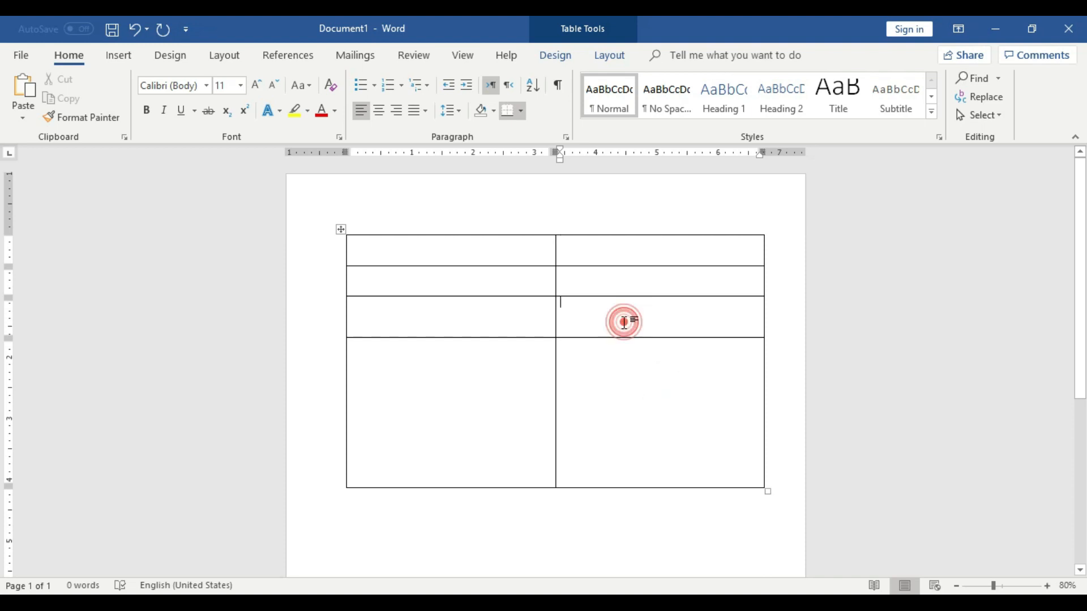
{"action": "mouse_move", "coordinate": [657, 174]}
{"action": "left_click", "coordinate": [806, 236]}
{"action": "left_click", "coordinate": [644, 367]}
{"action": "left_click", "coordinate": [646, 434]}
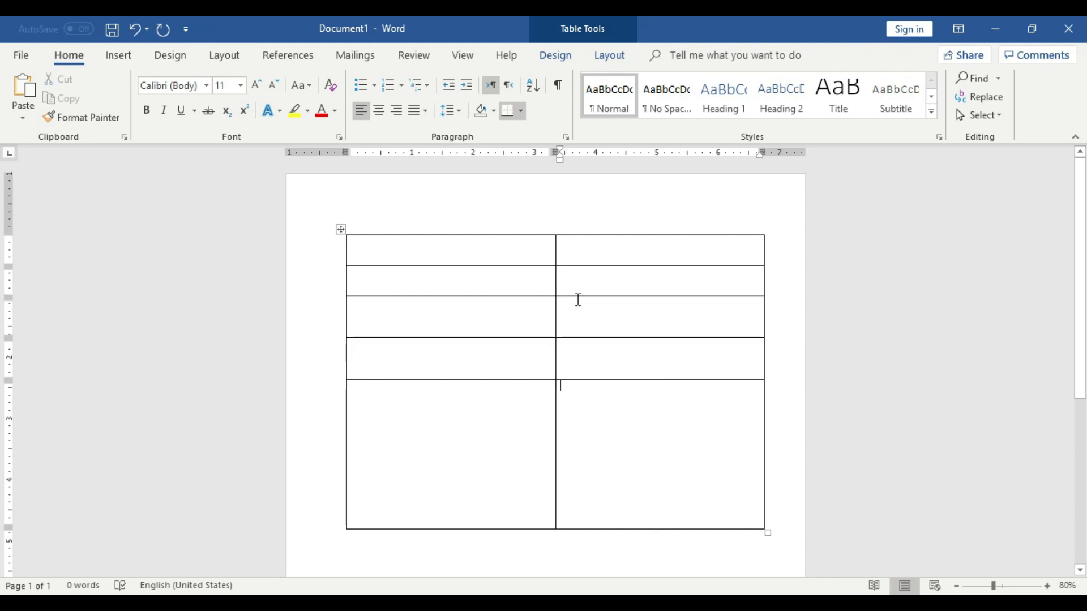
Move the column divider to the right and shrink several rows by dragging their borders
{"action": "left_click_drag", "start_coordinate": [554, 281], "coordinate": [678, 291]}
{"action": "left_click_drag", "start_coordinate": [545, 380], "coordinate": [545, 358]}
{"action": "left_click", "coordinate": [522, 295]}
{"action": "left_click_drag", "start_coordinate": [522, 296], "coordinate": [522, 278]}
{"action": "left_click_drag", "start_coordinate": [527, 339], "coordinate": [530, 332]}
{"action": "left_click_drag", "start_coordinate": [565, 479], "coordinate": [569, 344]}
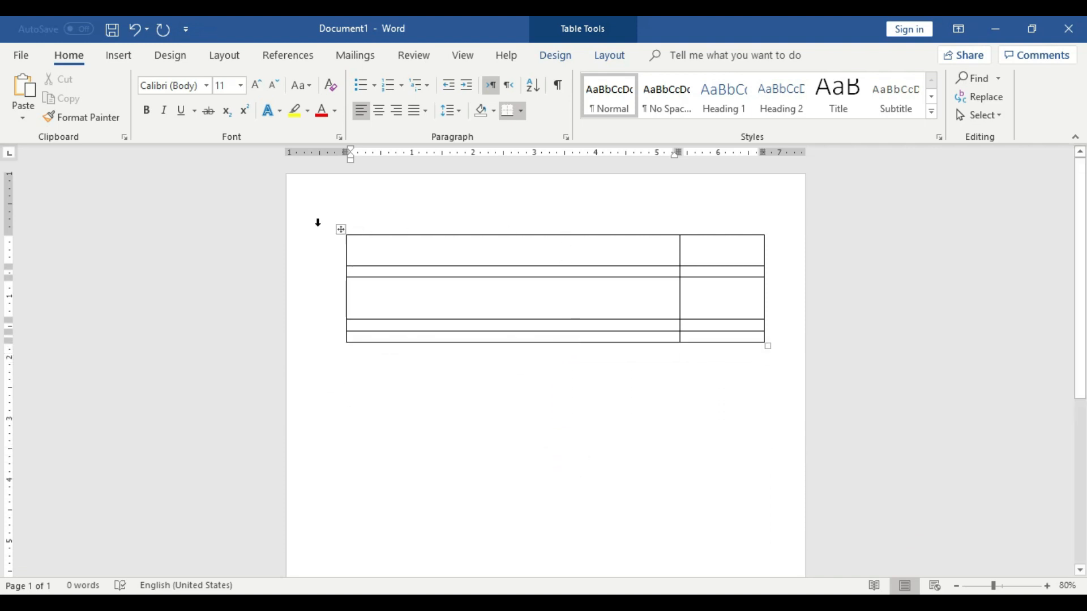
Select the whole table and delete it
{"action": "left_click", "coordinate": [341, 228]}
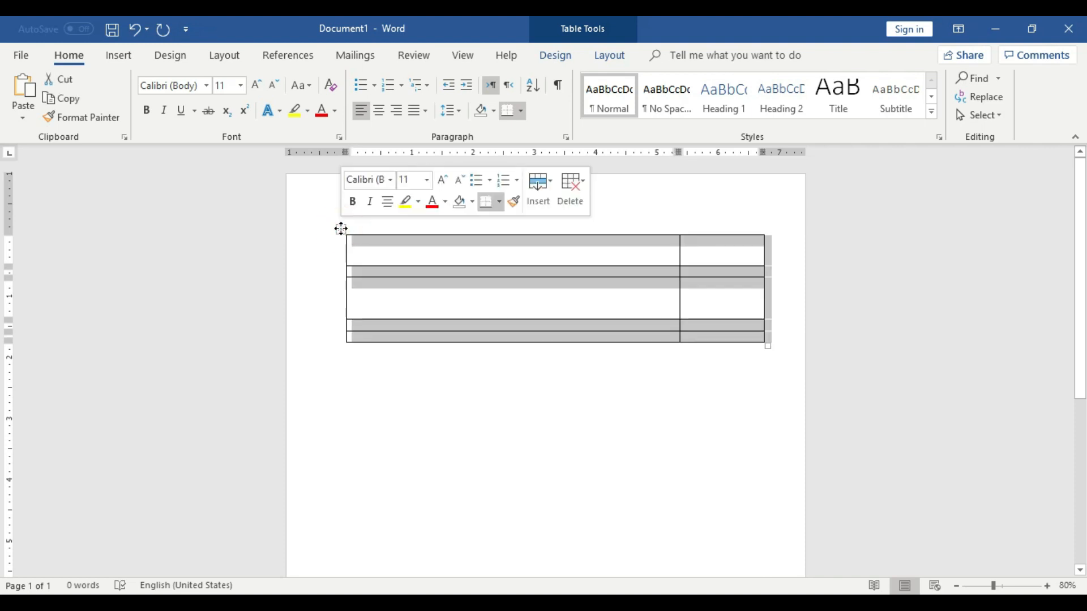
{"action": "right_click", "coordinate": [341, 228]}
{"action": "left_click", "coordinate": [365, 236]}
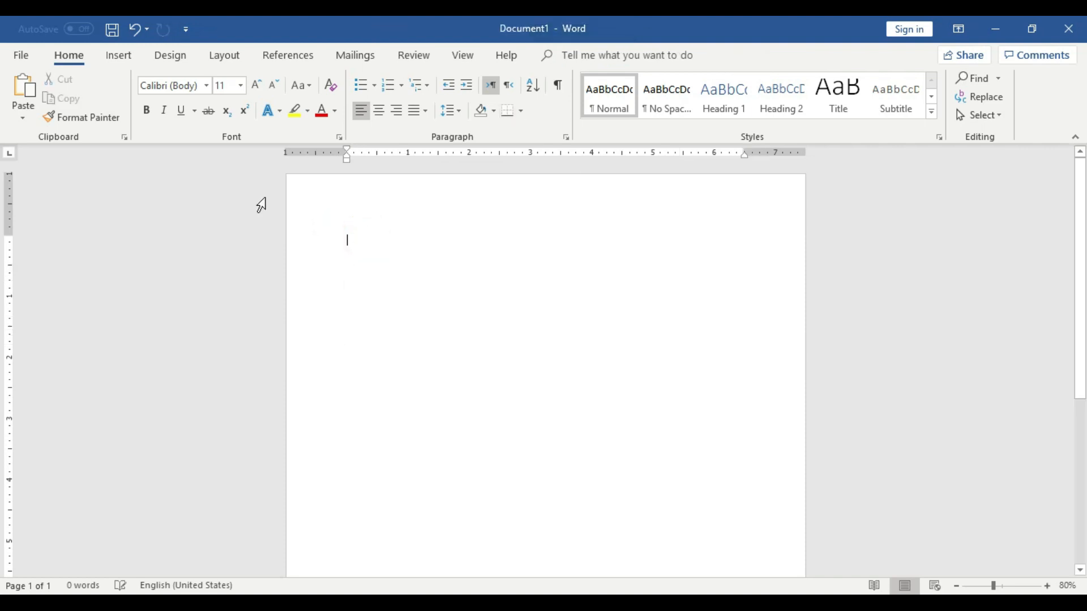
Insert a new 2x2 table at the top of the page
{"action": "left_click", "coordinate": [120, 56]}
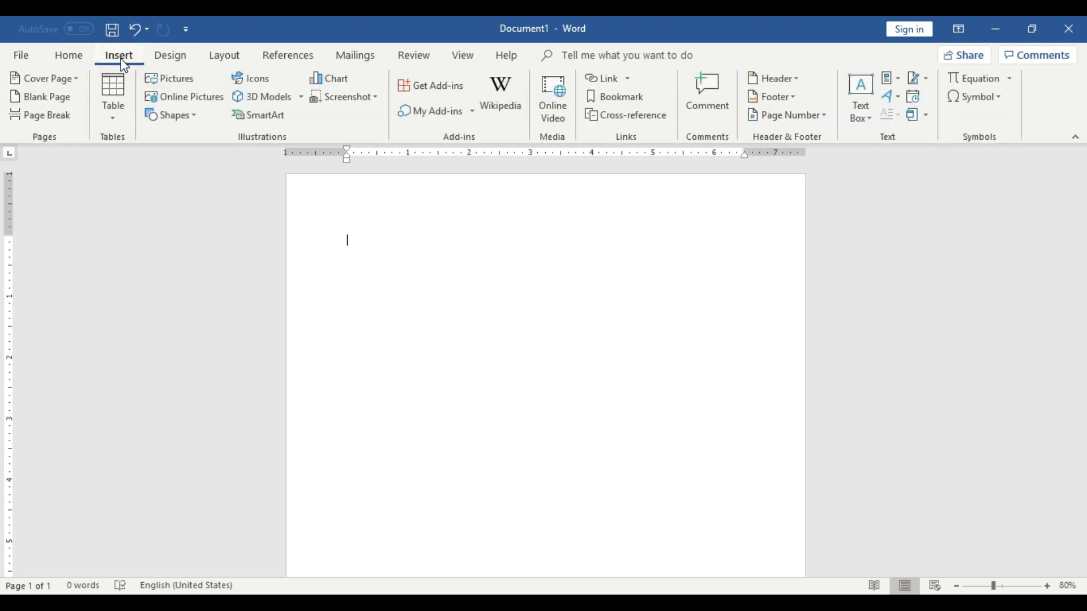
{"action": "left_click", "coordinate": [118, 90]}
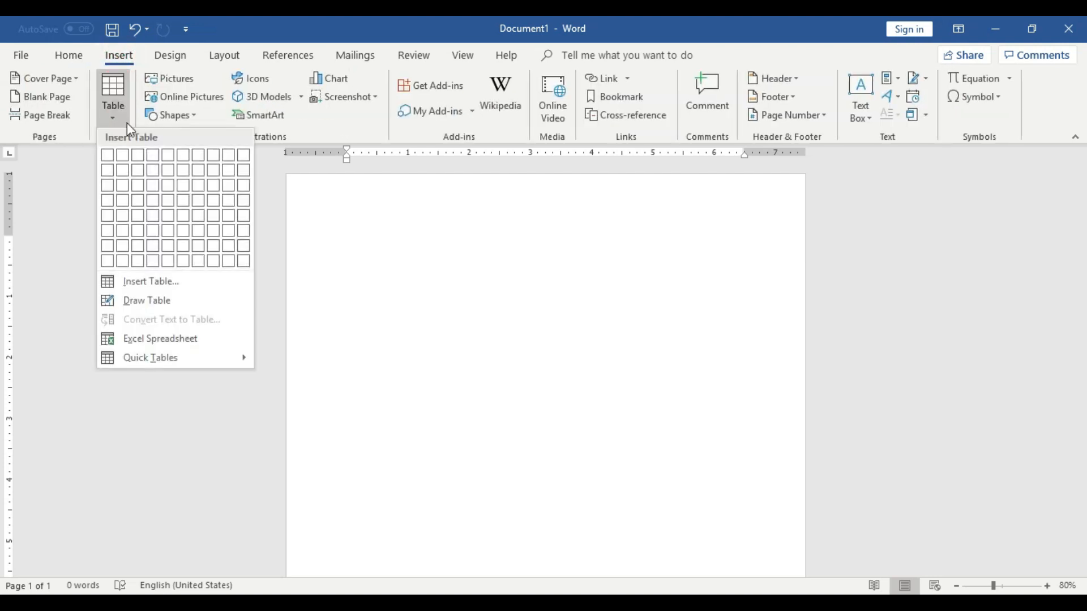
{"action": "left_click", "coordinate": [128, 179]}
{"action": "left_click", "coordinate": [604, 372]}
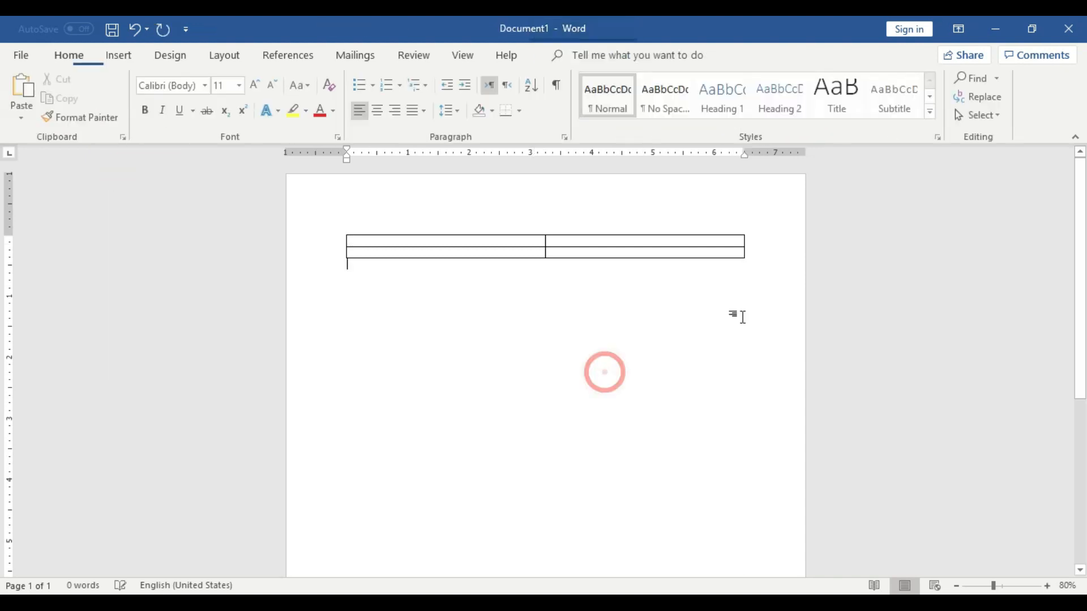
Enlarge the new table with its corner resize handle to fill more of the page
{"action": "left_click", "coordinate": [741, 253]}
{"action": "left_click_drag", "start_coordinate": [747, 263], "coordinate": [716, 476]}
{"action": "left_click_drag", "start_coordinate": [718, 335], "coordinate": [715, 346]}
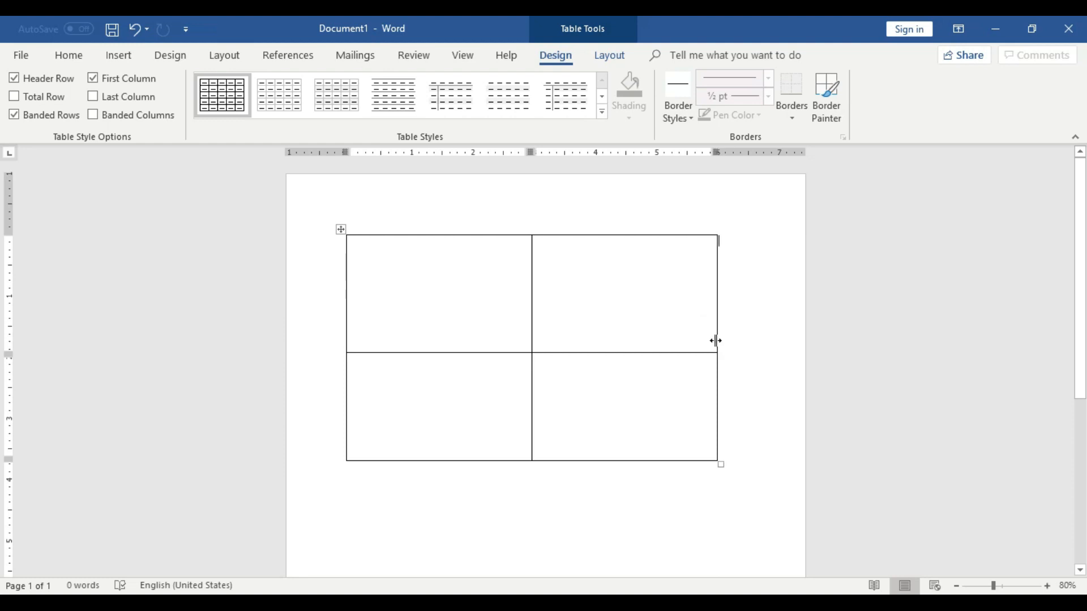
Widen the table to the right margin and move the column divider left to narrow the first column
{"action": "left_click_drag", "start_coordinate": [715, 340], "coordinate": [784, 339]}
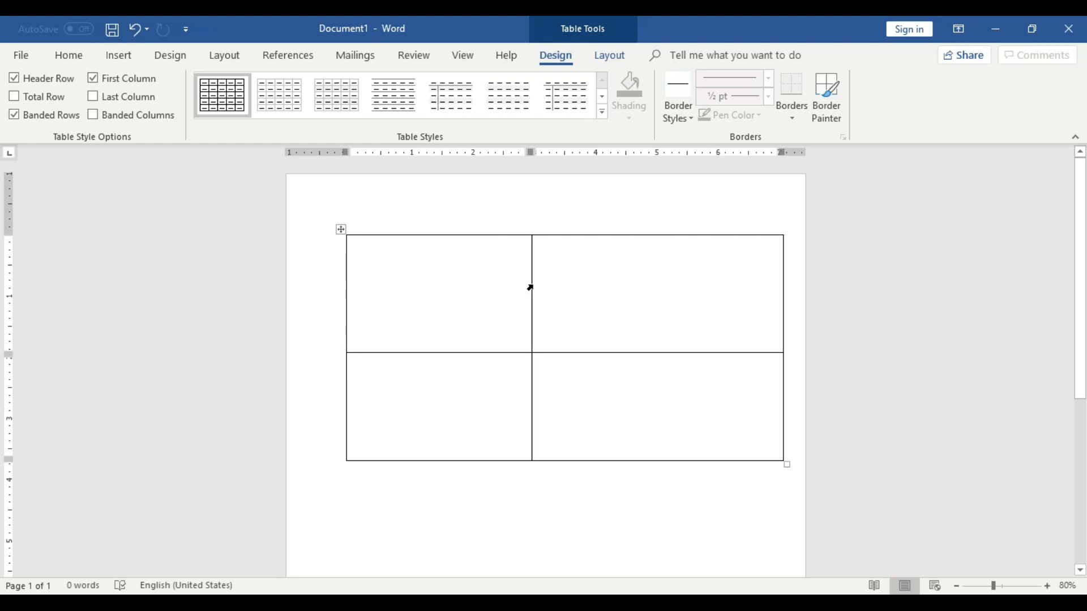
{"action": "left_click_drag", "start_coordinate": [531, 284], "coordinate": [423, 283]}
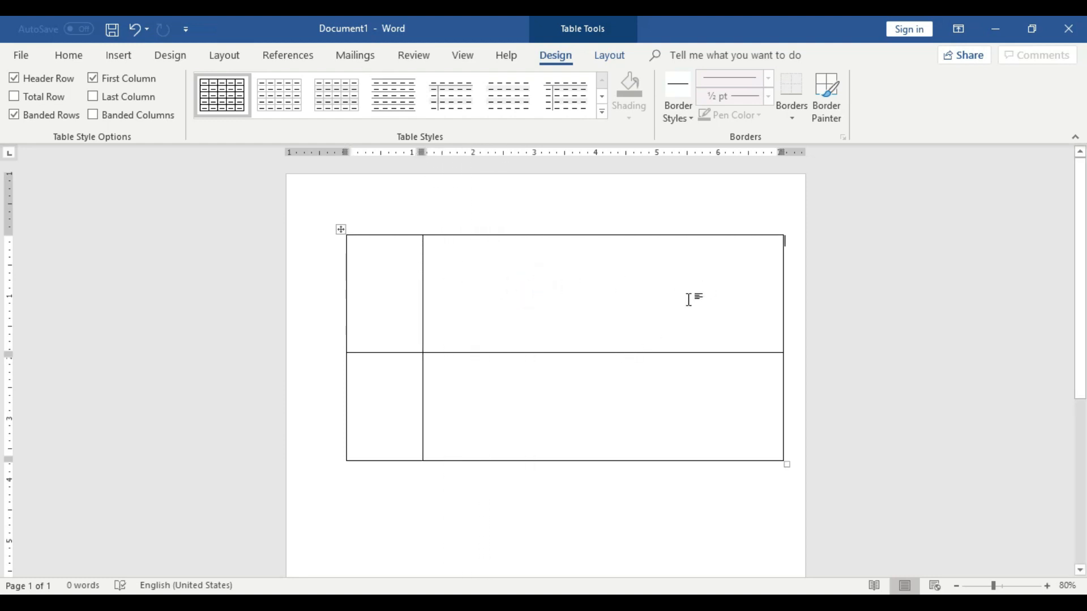
Shorten the first row and insert a new row below the second row
{"action": "left_click_drag", "start_coordinate": [664, 353], "coordinate": [665, 277]}
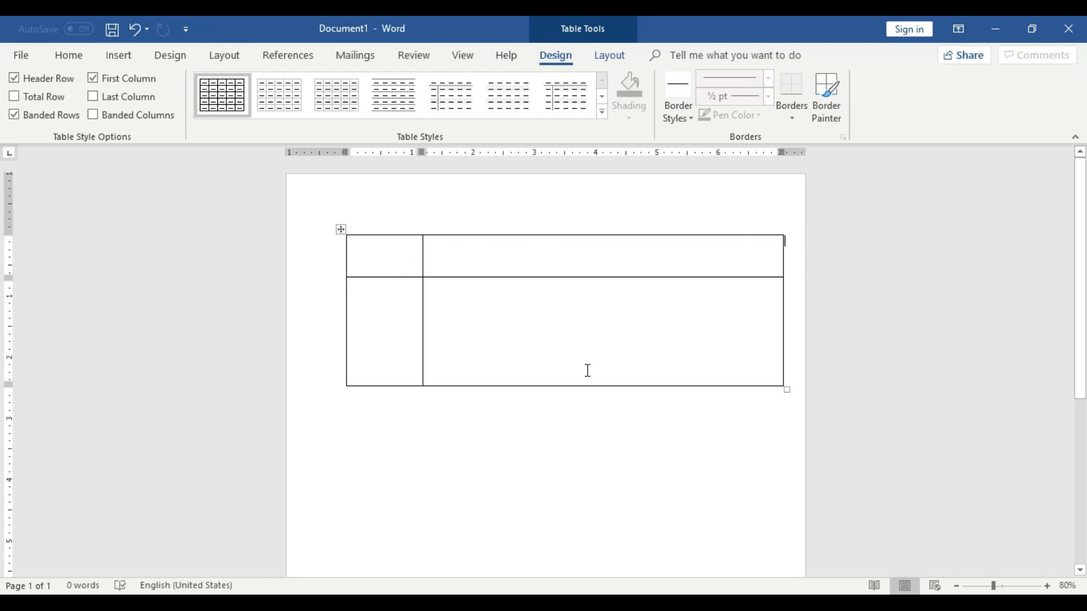
{"action": "right_click", "coordinate": [586, 347]}
{"action": "mouse_move", "coordinate": [641, 199]}
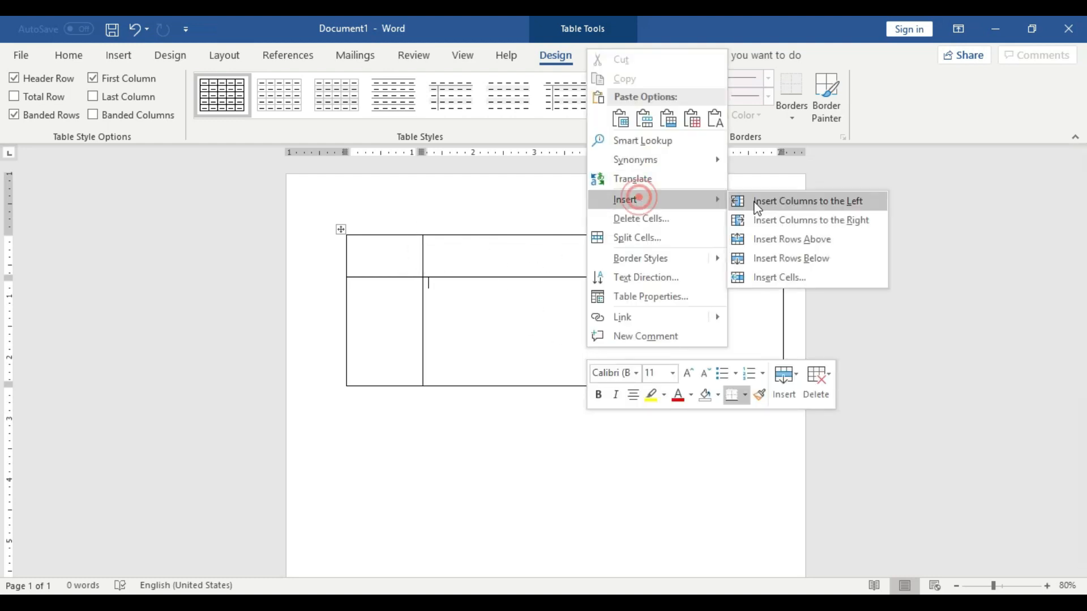
{"action": "left_click", "coordinate": [767, 254]}
Shorten the second row and move the column divider right to widen the first column
{"action": "left_click", "coordinate": [514, 428]}
{"action": "left_click_drag", "start_coordinate": [471, 386], "coordinate": [478, 339]}
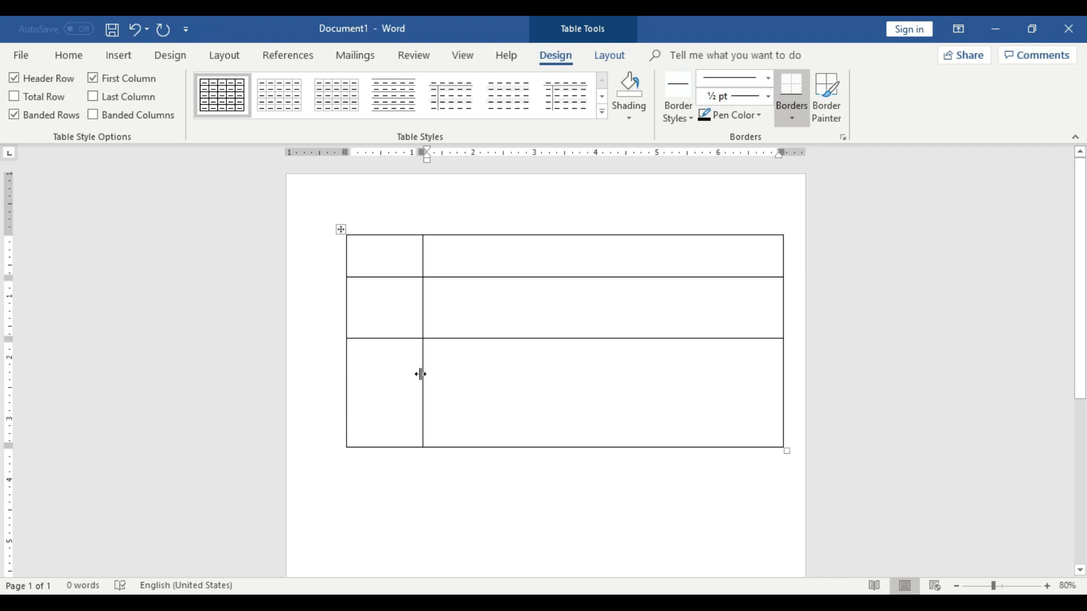
{"action": "left_click_drag", "start_coordinate": [422, 373], "coordinate": [517, 372]}
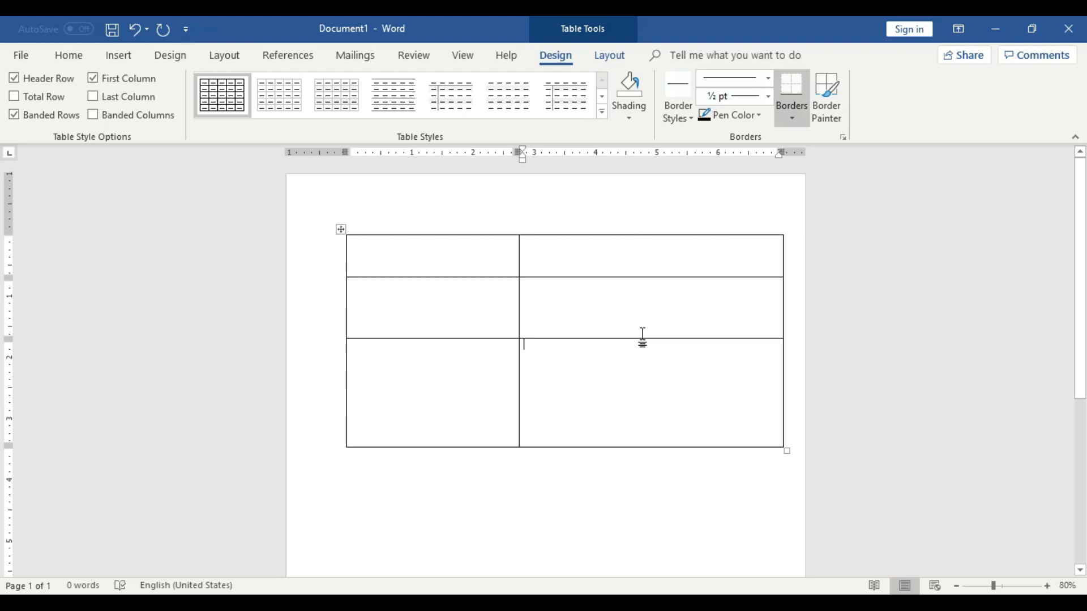
Cut the whole table out of the document
{"action": "right_click", "coordinate": [341, 229]}
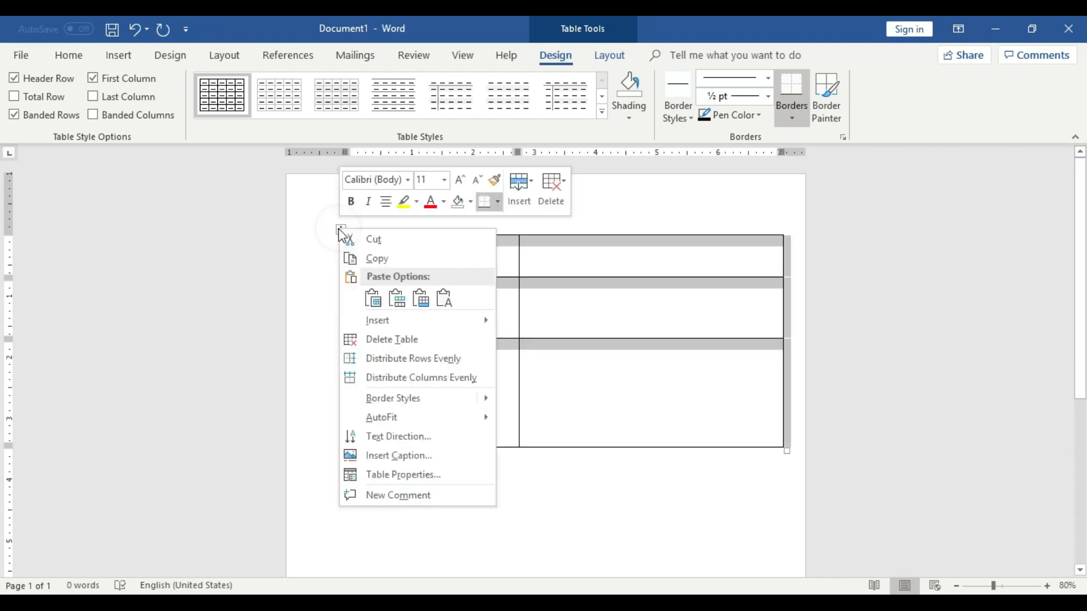
{"action": "left_click", "coordinate": [414, 240]}
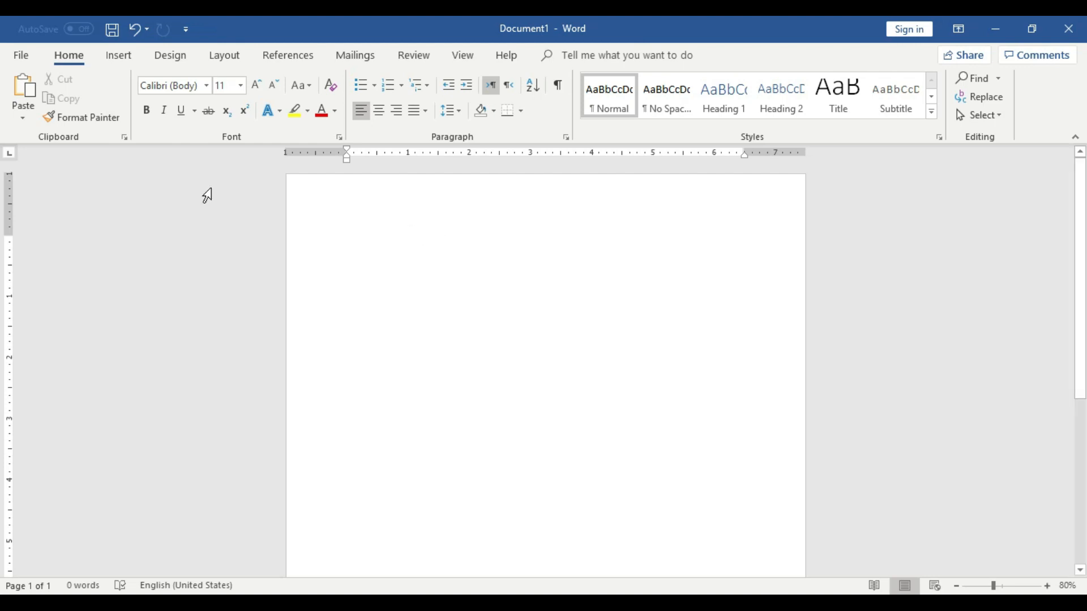
Insert a new table with 2 columns and 3 rows
{"action": "left_click", "coordinate": [123, 55]}
{"action": "left_click", "coordinate": [115, 105]}
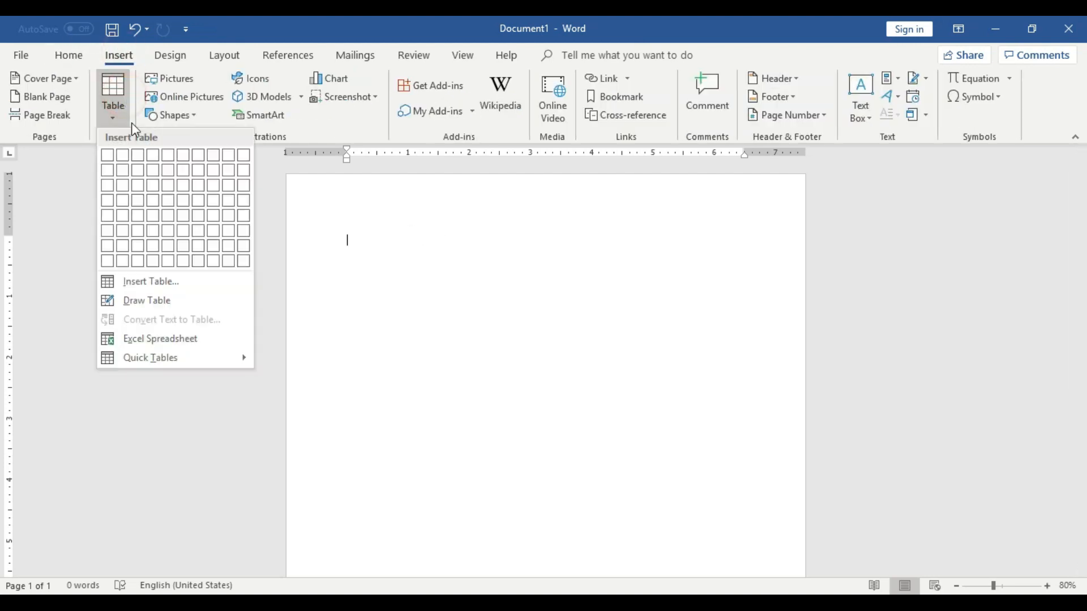
{"action": "left_click", "coordinate": [125, 195]}
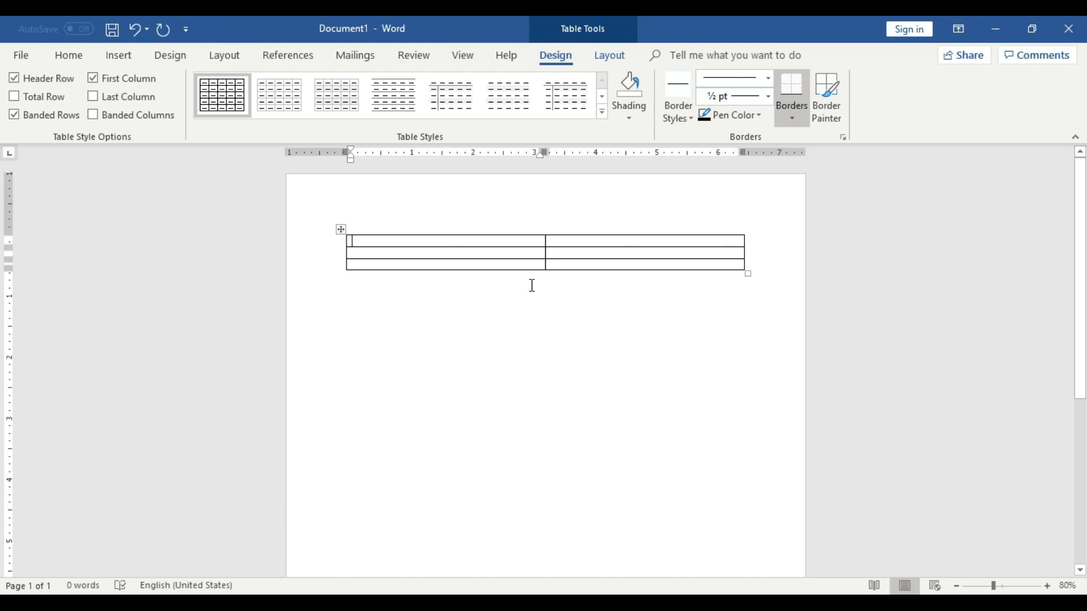
Select the whole table and set its row height to 2.5"
{"action": "left_click", "coordinate": [341, 230]}
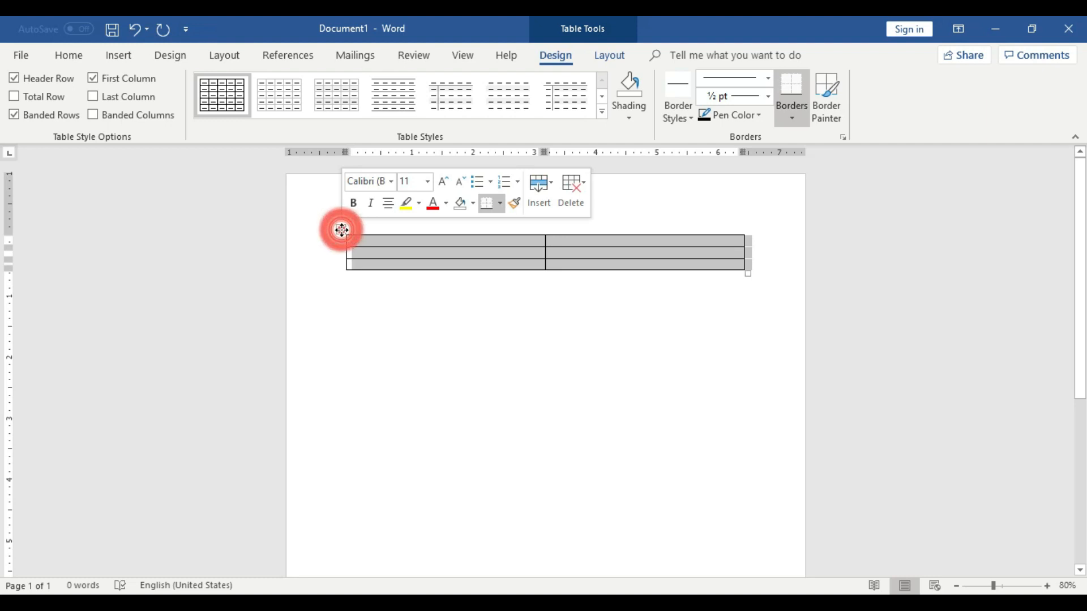
{"action": "left_click", "coordinate": [342, 230]}
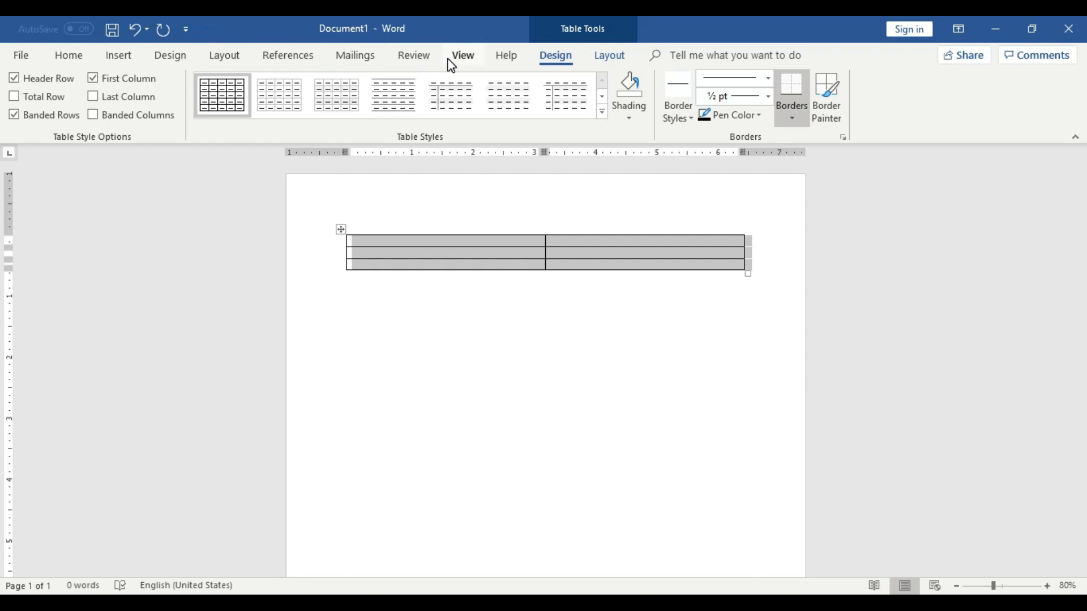
{"action": "left_click", "coordinate": [610, 62]}
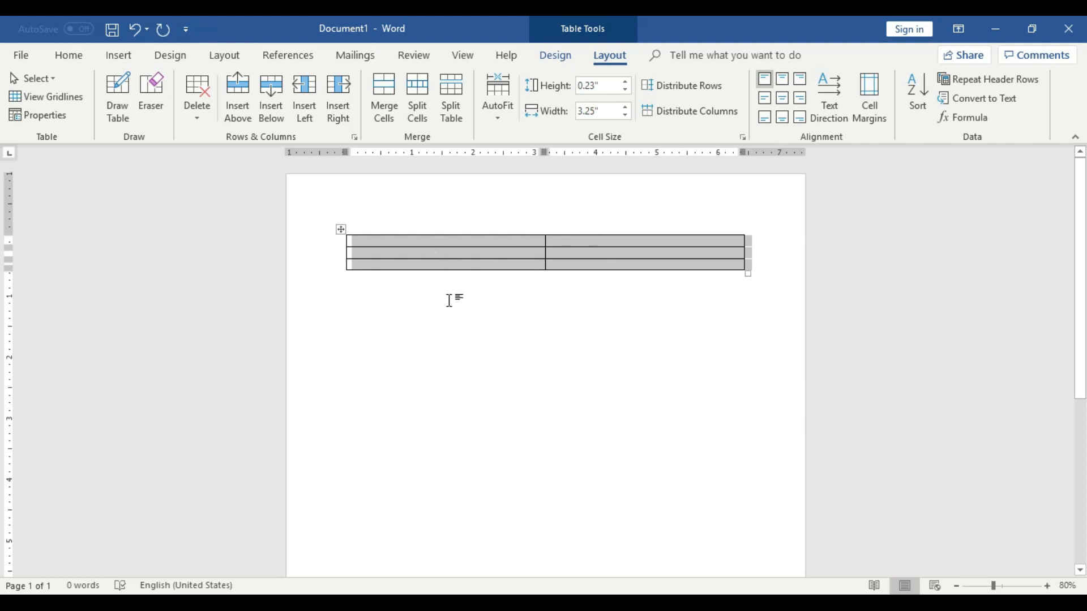
{"action": "left_click", "coordinate": [602, 84]}
{"action": "key", "text": "BackSpace"}
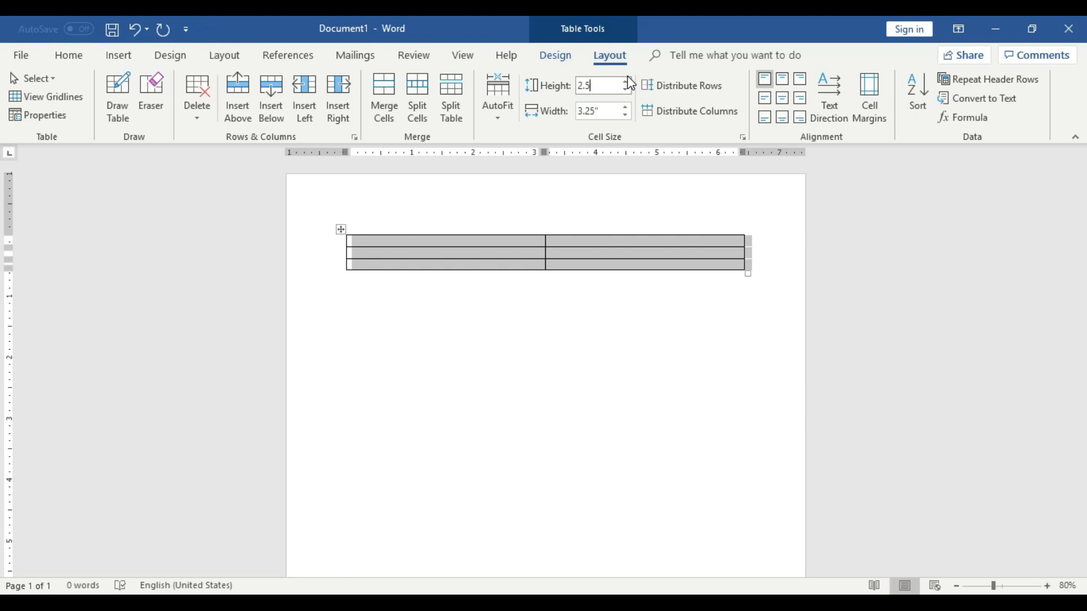
{"action": "left_click", "coordinate": [604, 110]}
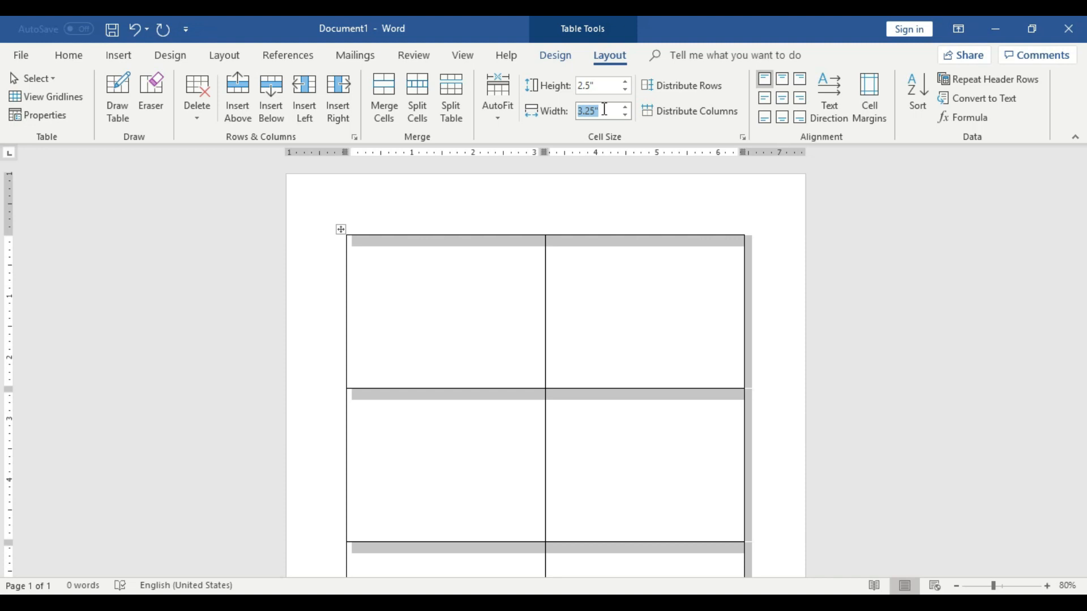
Set the table's row height to 1.5"
{"action": "left_click", "coordinate": [601, 85]}
{"action": "key", "text": "BackSpace"}
{"action": "key", "text": "Tab"}
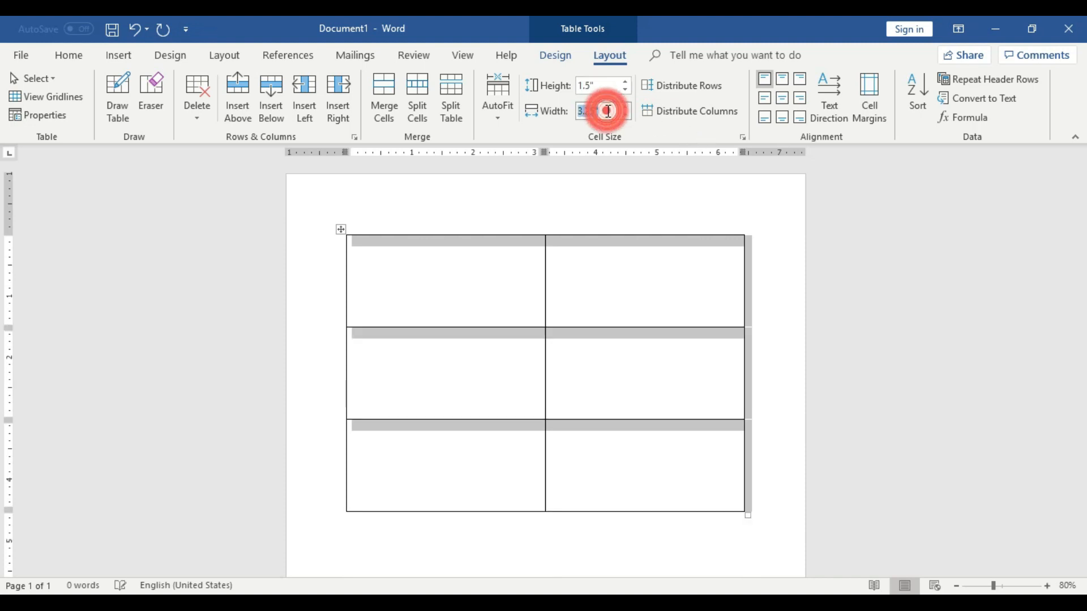
Set the table's row height to 1.2"
{"action": "left_click", "coordinate": [610, 85]}
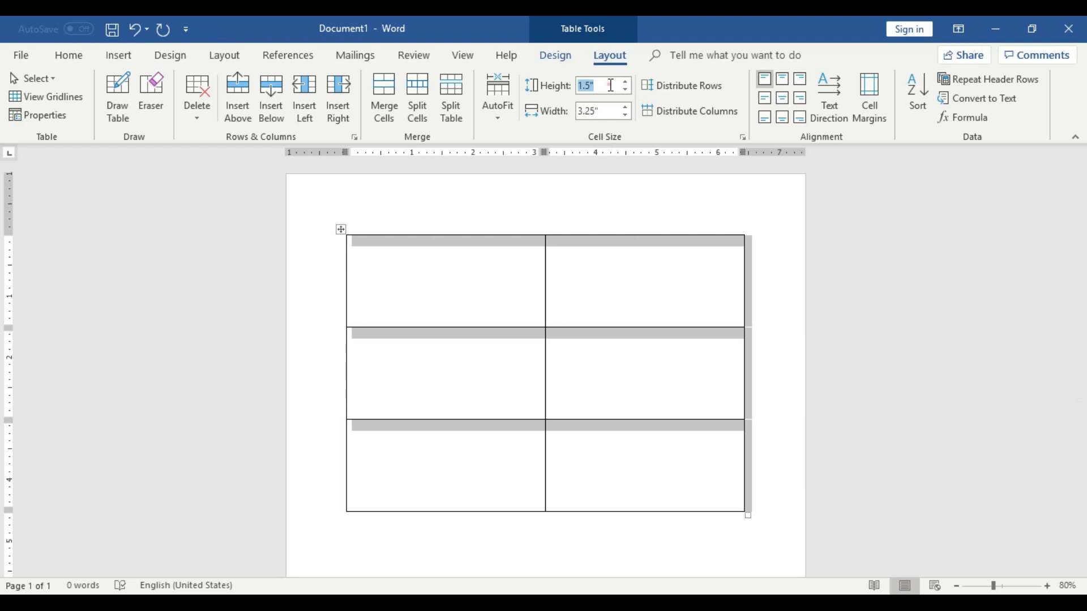
{"action": "key", "text": "BackSpace"}
{"action": "left_click", "coordinate": [779, 193]}
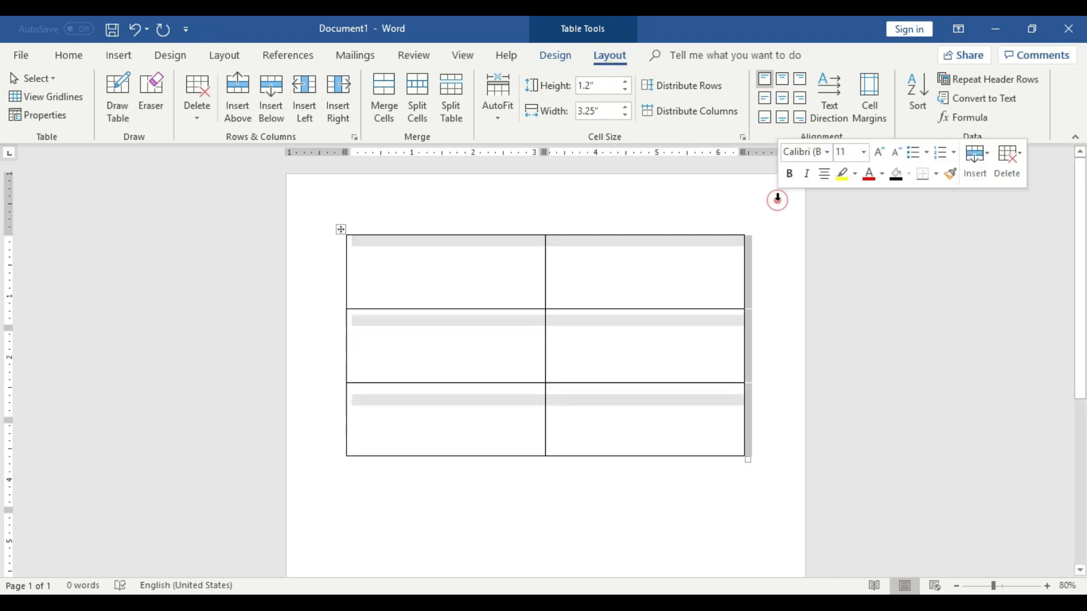
Set the table's row height back to 2.5"
{"action": "left_click", "coordinate": [605, 86]}
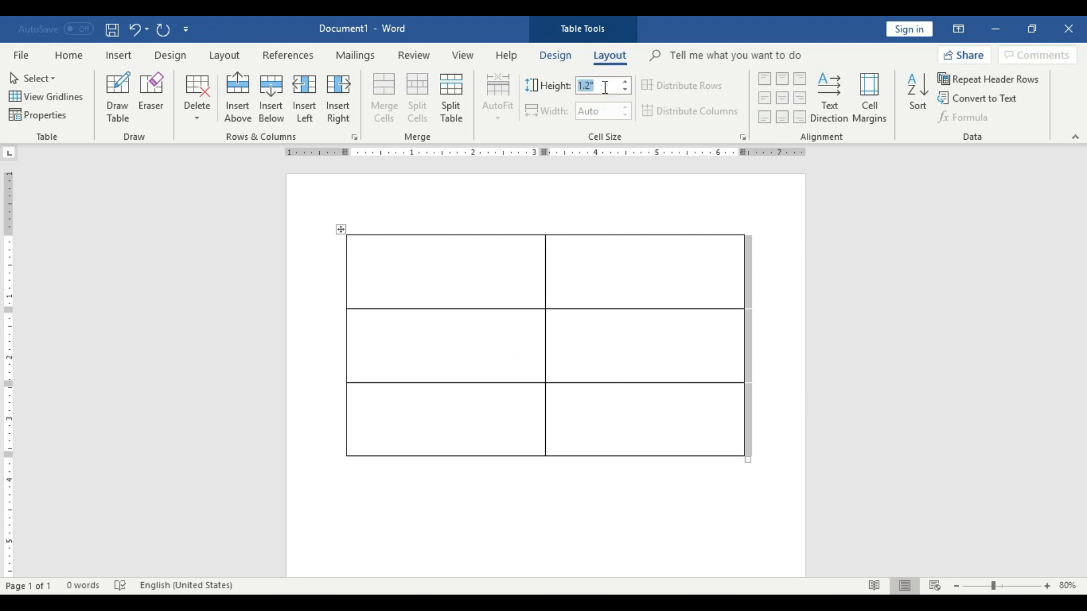
{"action": "key", "text": "BackSpace"}
{"action": "left_click", "coordinate": [765, 276]}
{"action": "scroll", "coordinate": [663, 334], "scroll_direction": "down", "scroll_amount": 1}
{"action": "scroll", "coordinate": [663, 334], "scroll_direction": "up", "scroll_amount": 1}
{"action": "left_click", "coordinate": [607, 89]}
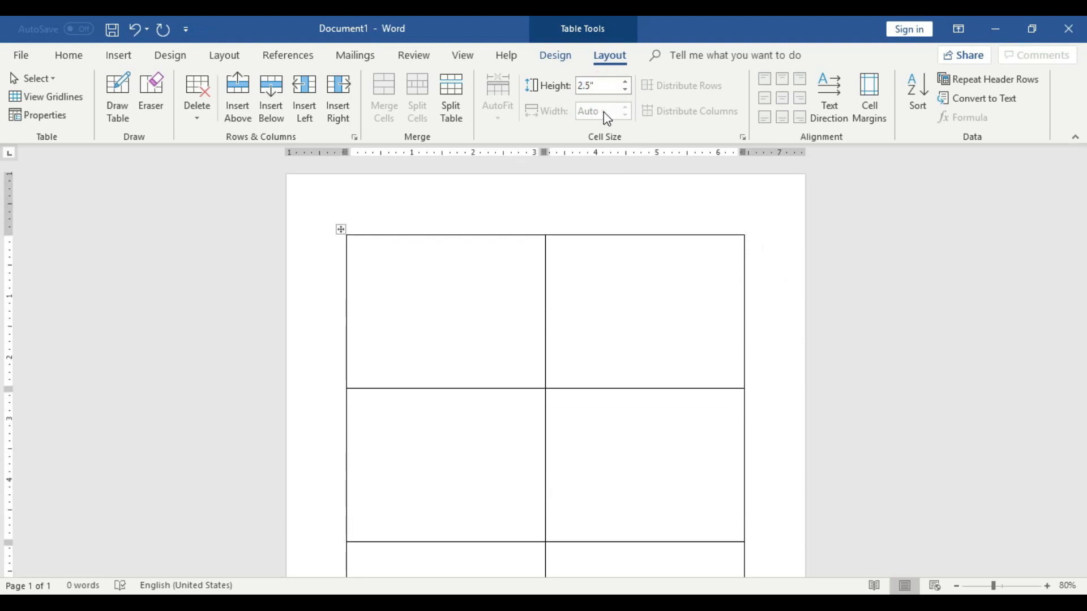
Select the whole table and set its row height to 2" and column width to 2"
{"action": "left_click", "coordinate": [605, 86]}
{"action": "left_click", "coordinate": [599, 85]}
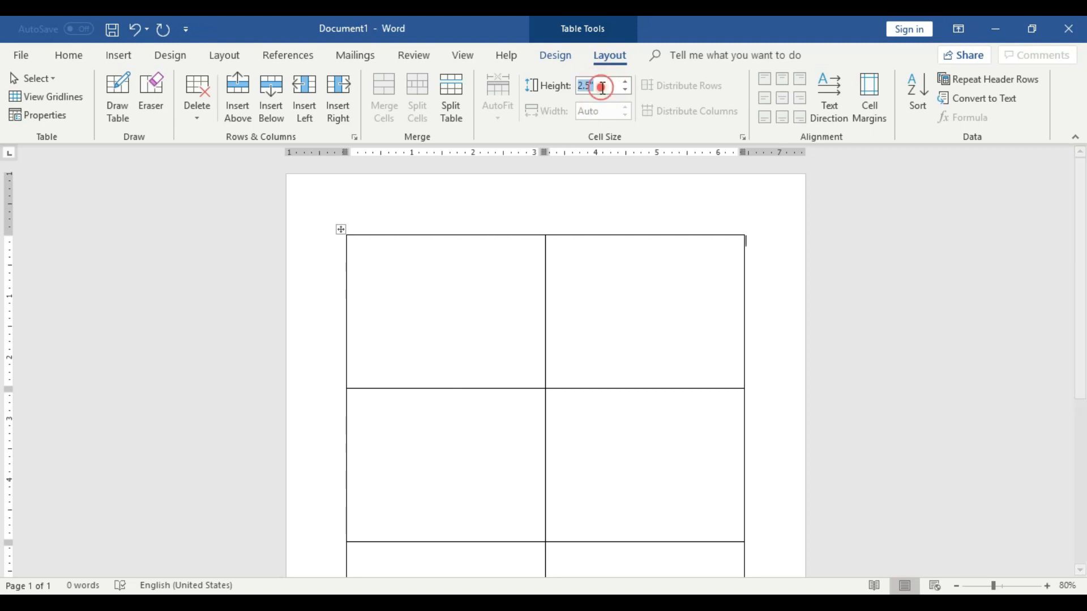
{"action": "left_click", "coordinate": [340, 229]}
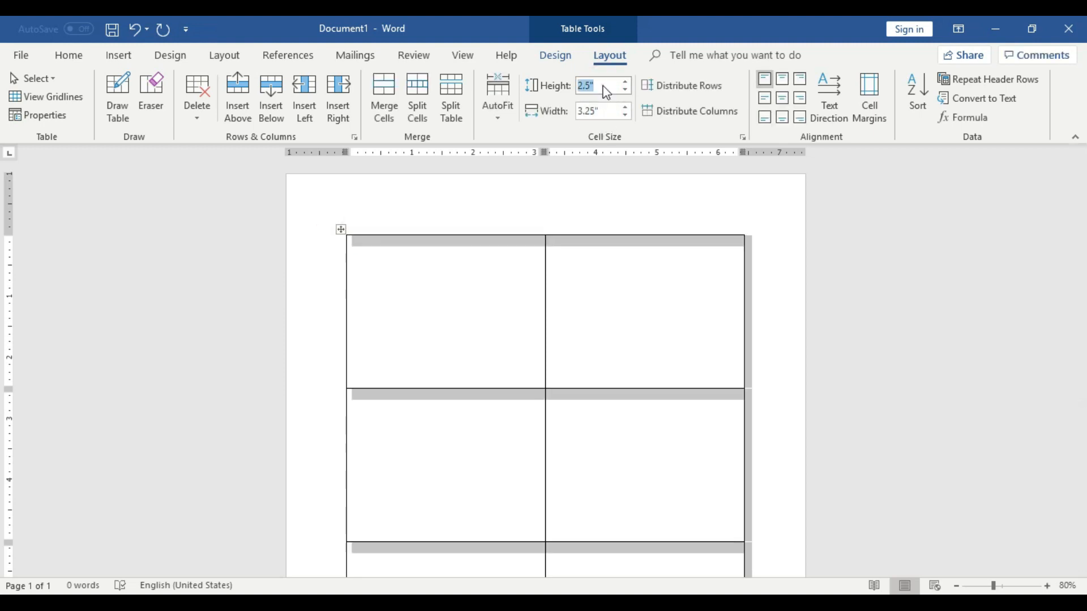
{"action": "key", "text": "BackSpace"}
{"action": "left_click", "coordinate": [611, 109]}
{"action": "key", "text": "BackSpace"}
{"action": "type", "text": "2"}
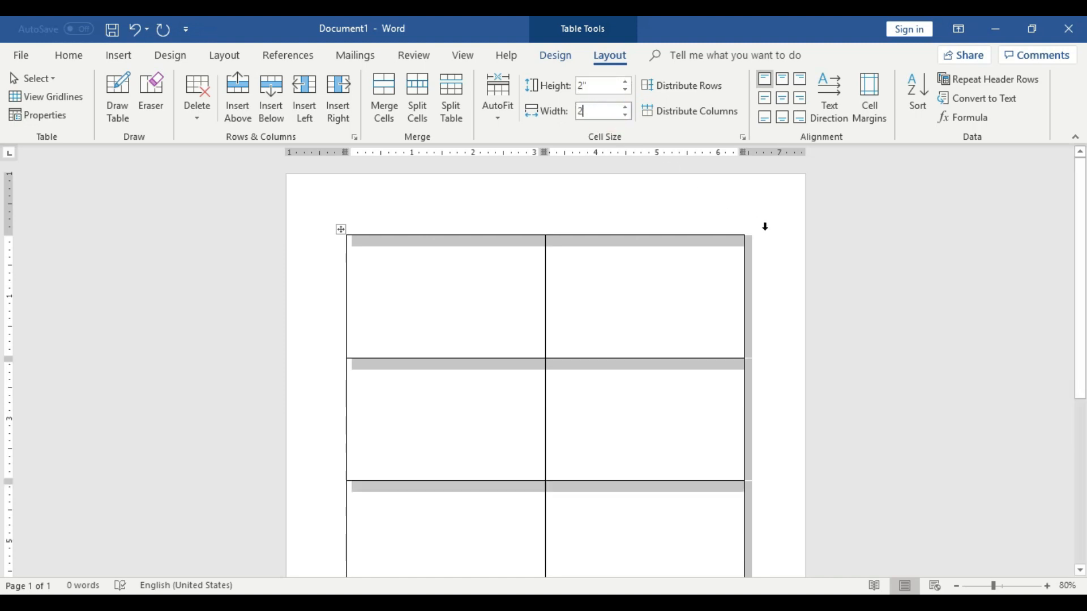
{"action": "left_click", "coordinate": [782, 233]}
{"action": "scroll", "coordinate": [723, 317], "scroll_direction": "down", "scroll_amount": 1}
{"action": "left_click", "coordinate": [717, 314]}
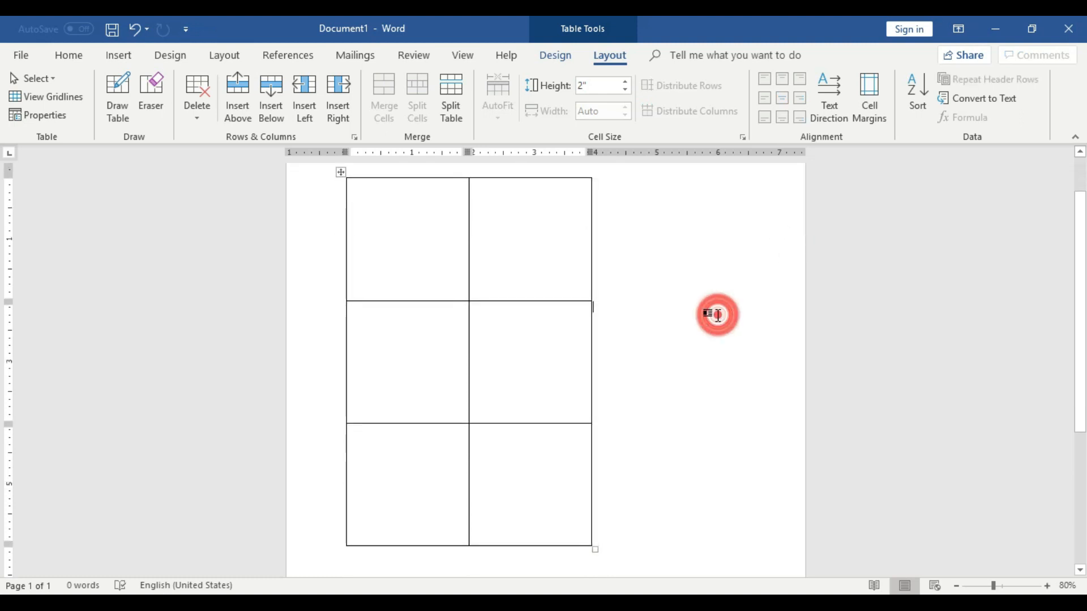
{"action": "scroll", "coordinate": [435, 386], "scroll_direction": "up", "scroll_amount": 1}
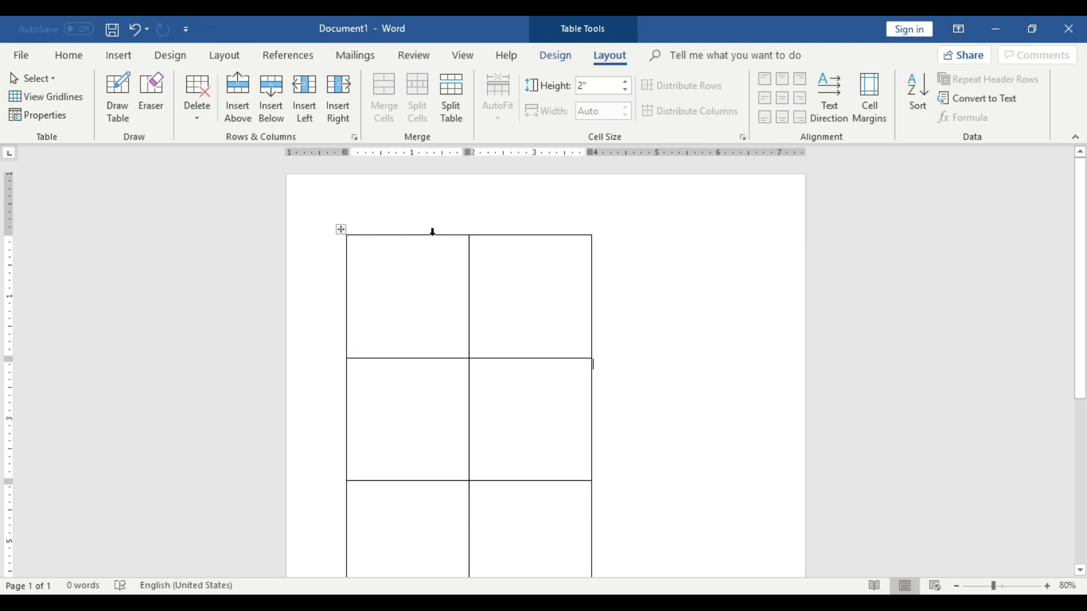
Select the whole table and set its column width to 3.5"
{"action": "left_click", "coordinate": [339, 230]}
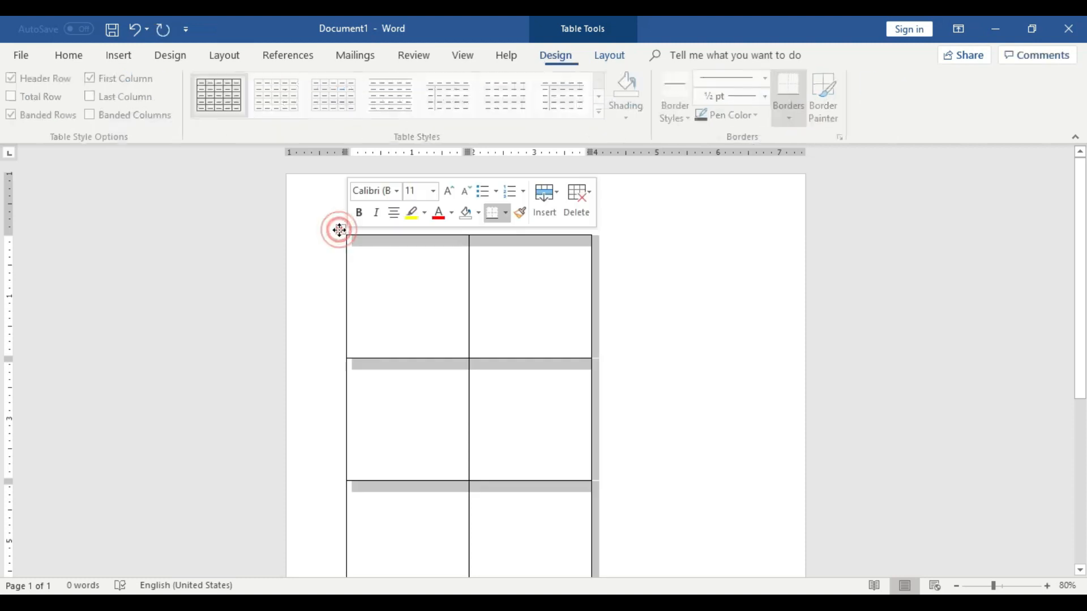
{"action": "left_click", "coordinate": [612, 57]}
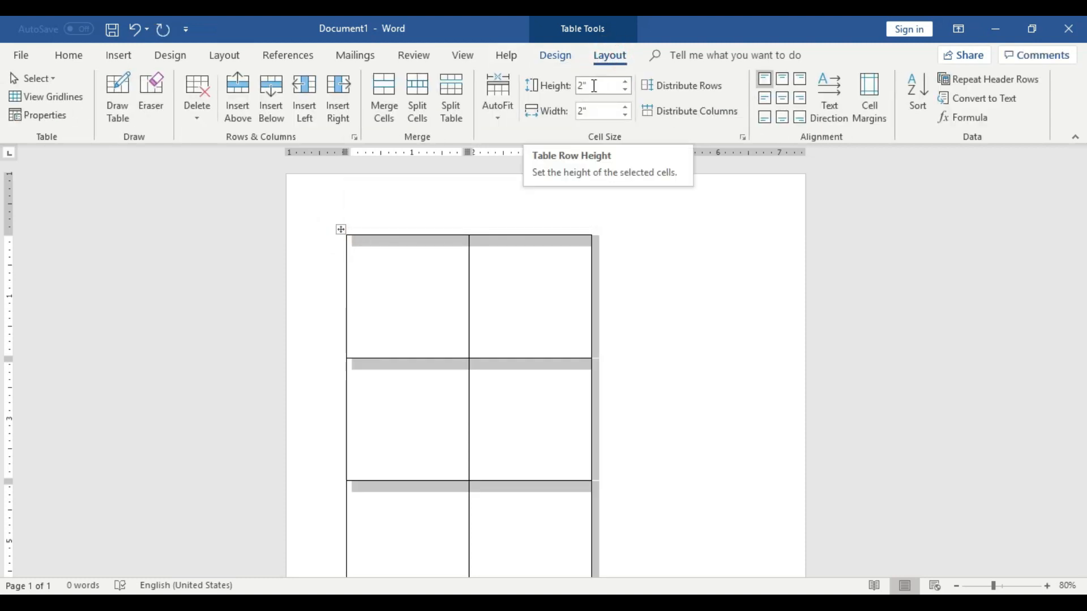
{"action": "left_click", "coordinate": [590, 111]}
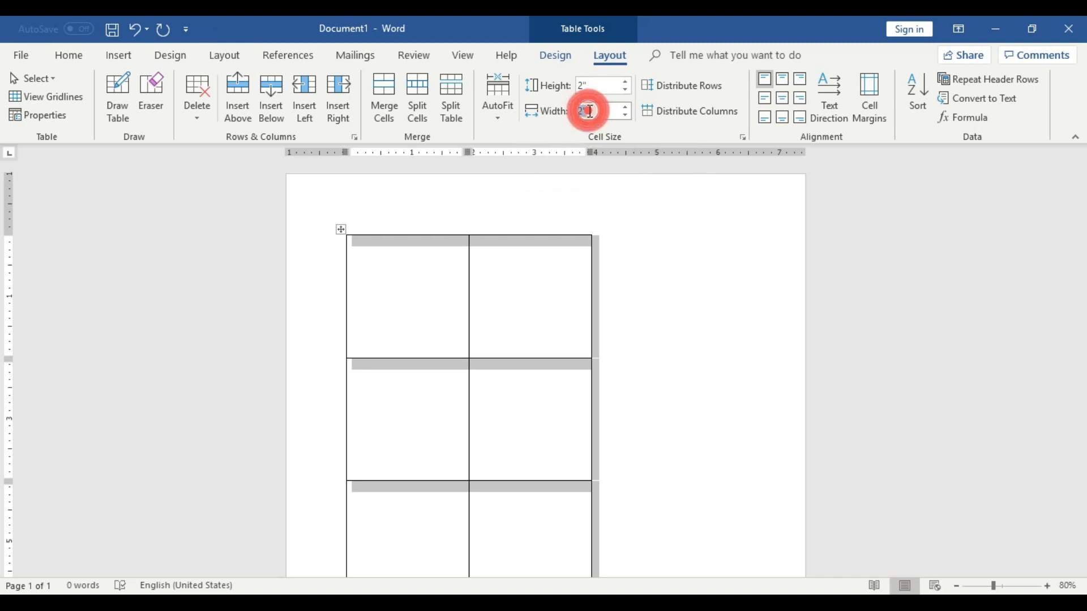
{"action": "key", "text": "BackSpace"}
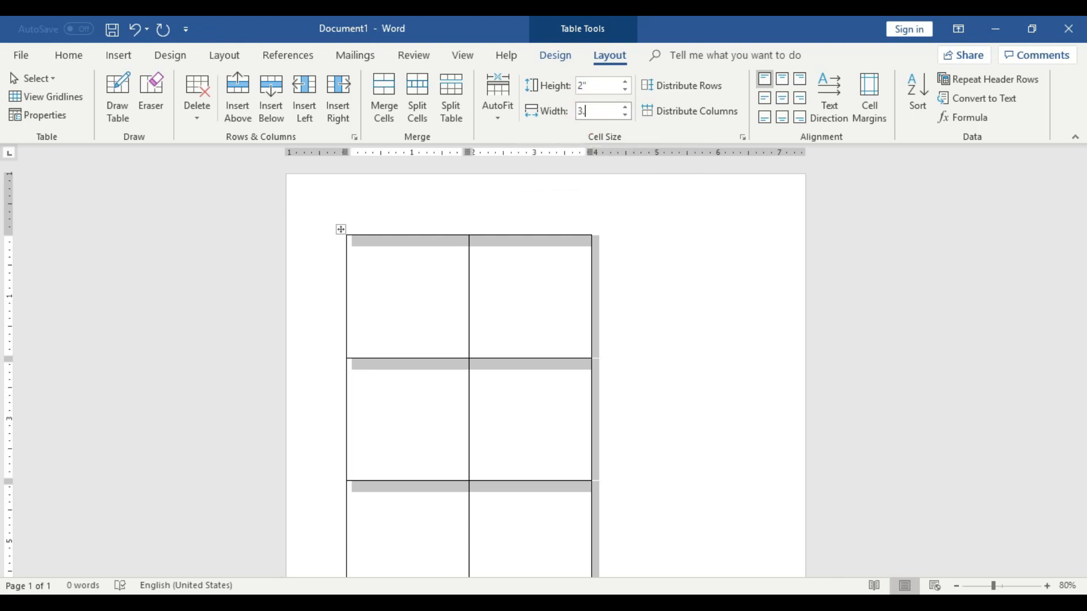
{"action": "key", "text": "Return"}
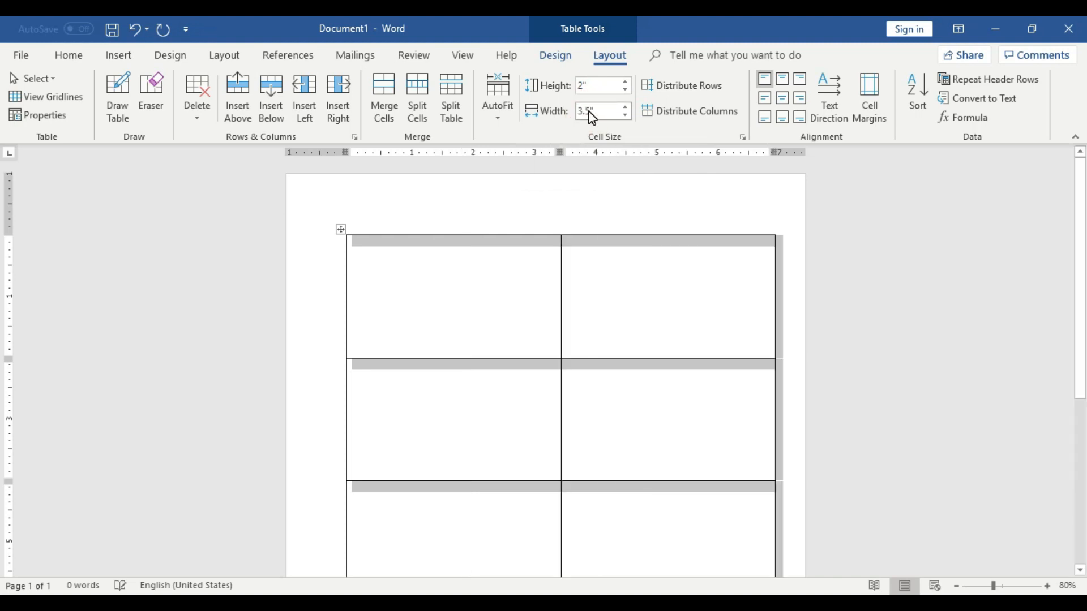
{"action": "left_click", "coordinate": [728, 290]}
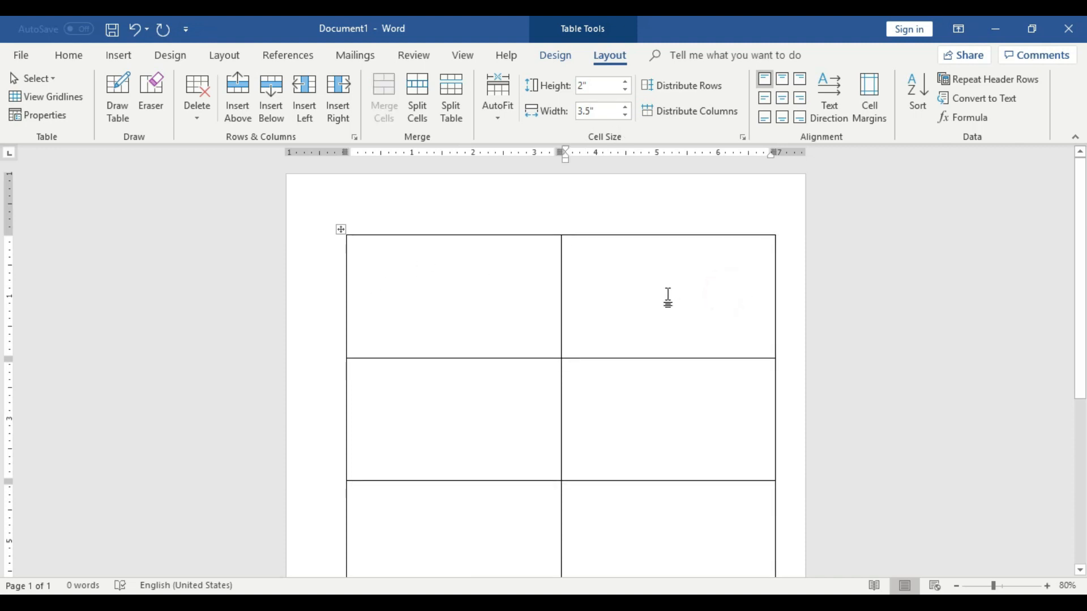
Insert a new row below the second row of the table
{"action": "scroll", "coordinate": [669, 302], "scroll_direction": "down", "scroll_amount": 3}
{"action": "scroll", "coordinate": [502, 395], "scroll_direction": "up", "scroll_amount": 3}
{"action": "scroll", "coordinate": [548, 455], "scroll_direction": "down", "scroll_amount": 3}
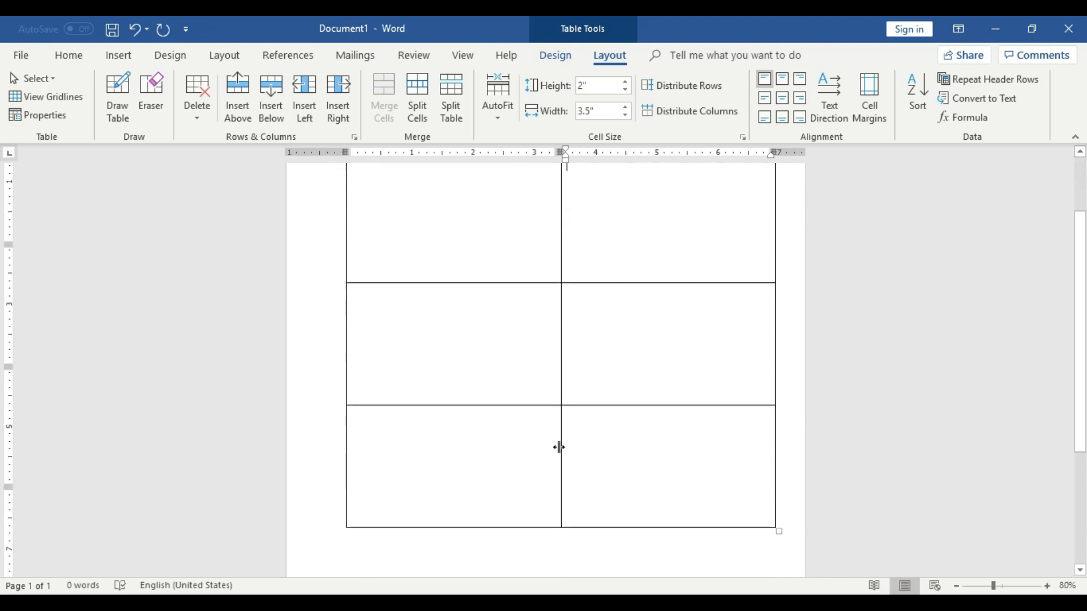
{"action": "left_click", "coordinate": [618, 304]}
{"action": "right_click", "coordinate": [618, 304]}
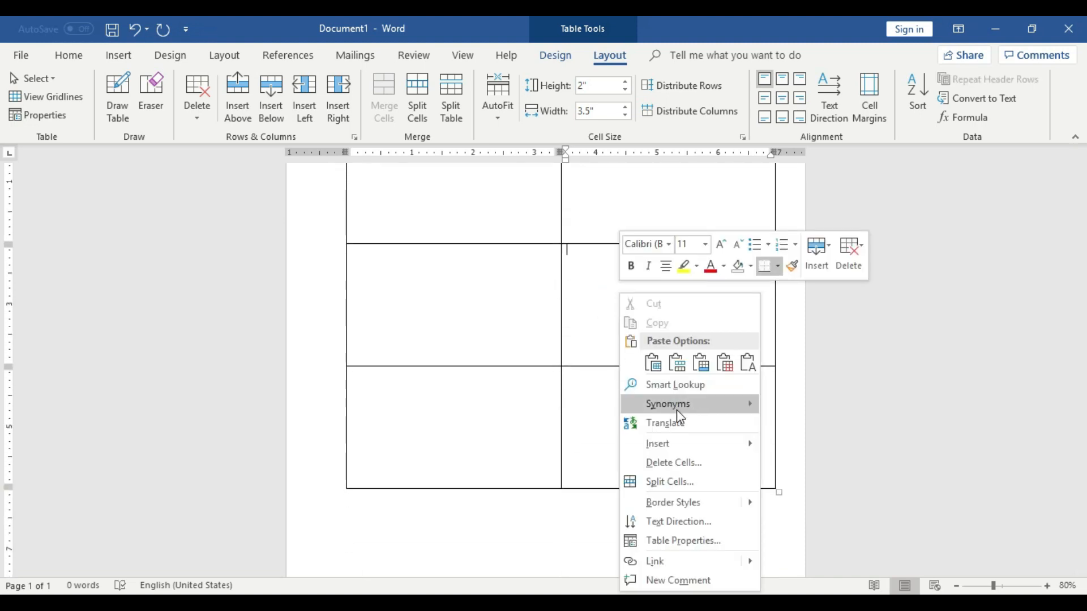
{"action": "mouse_move", "coordinate": [675, 442]}
{"action": "left_click", "coordinate": [823, 504]}
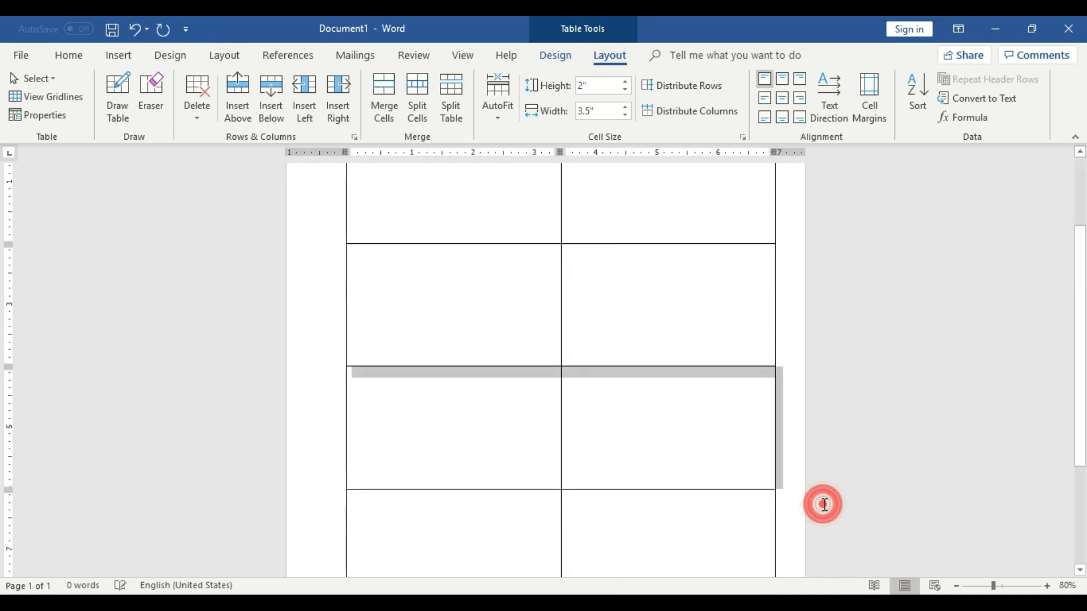
{"action": "left_click", "coordinate": [651, 346]}
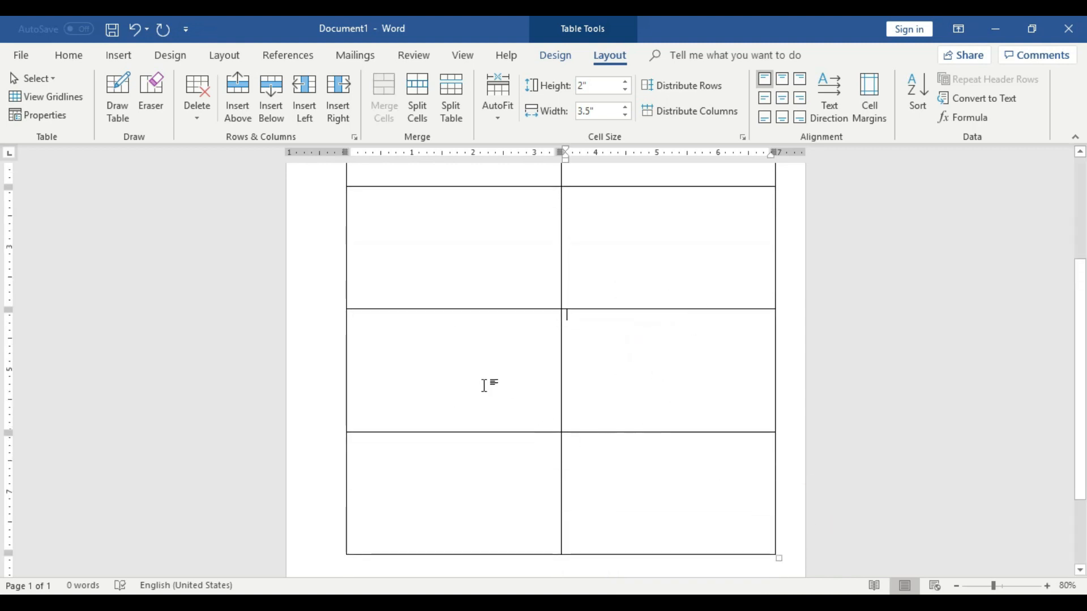
Undo the last row insertion
{"action": "scroll", "coordinate": [718, 410], "scroll_direction": "up", "scroll_amount": 3}
{"action": "key", "text": "ctrl+z"}
{"action": "left_click_drag", "start_coordinate": [436, 199], "coordinate": [631, 232]}
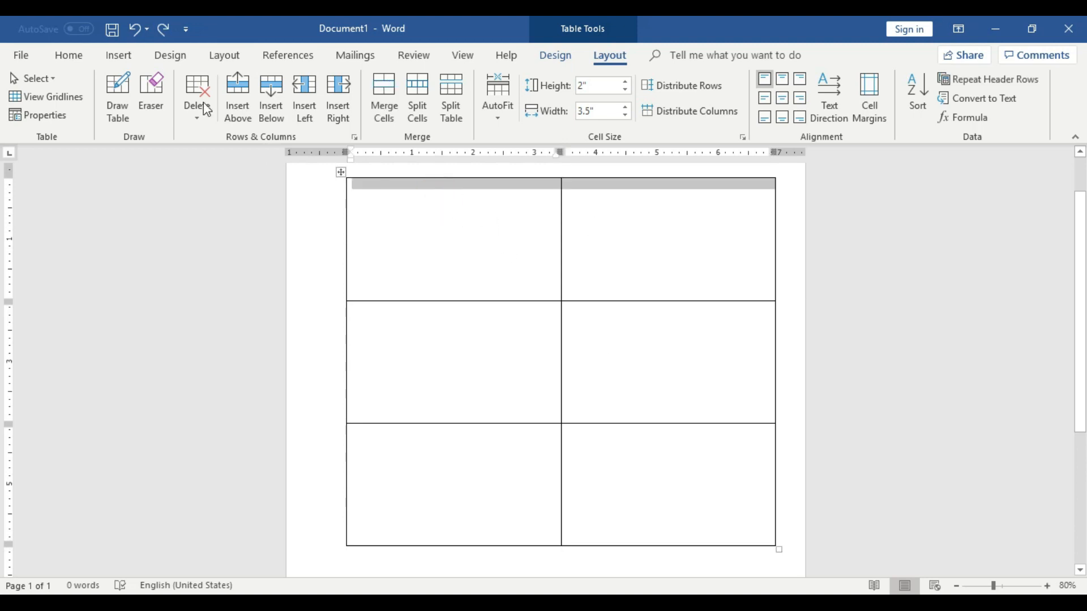
{"action": "left_click", "coordinate": [71, 55]}
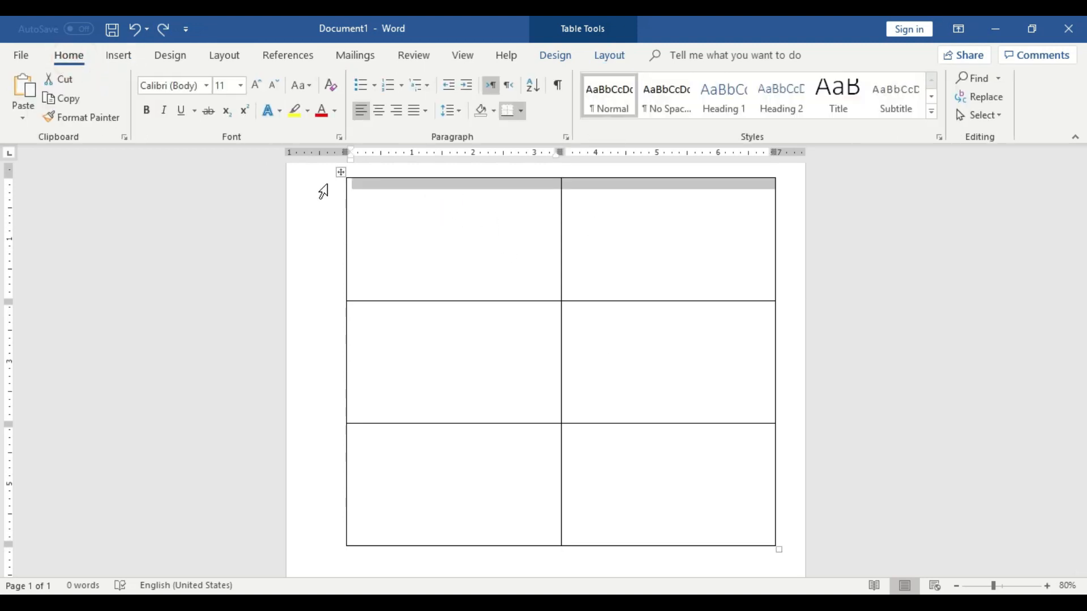
{"action": "left_click", "coordinate": [297, 108]}
{"action": "left_click", "coordinate": [294, 138]}
{"action": "left_click", "coordinate": [534, 274]}
{"action": "left_click_drag", "start_coordinate": [446, 211], "coordinate": [672, 253]}
{"action": "left_click_drag", "start_coordinate": [491, 350], "coordinate": [681, 349]}
{"action": "left_click", "coordinate": [491, 509]}
{"action": "left_click", "coordinate": [667, 517]}
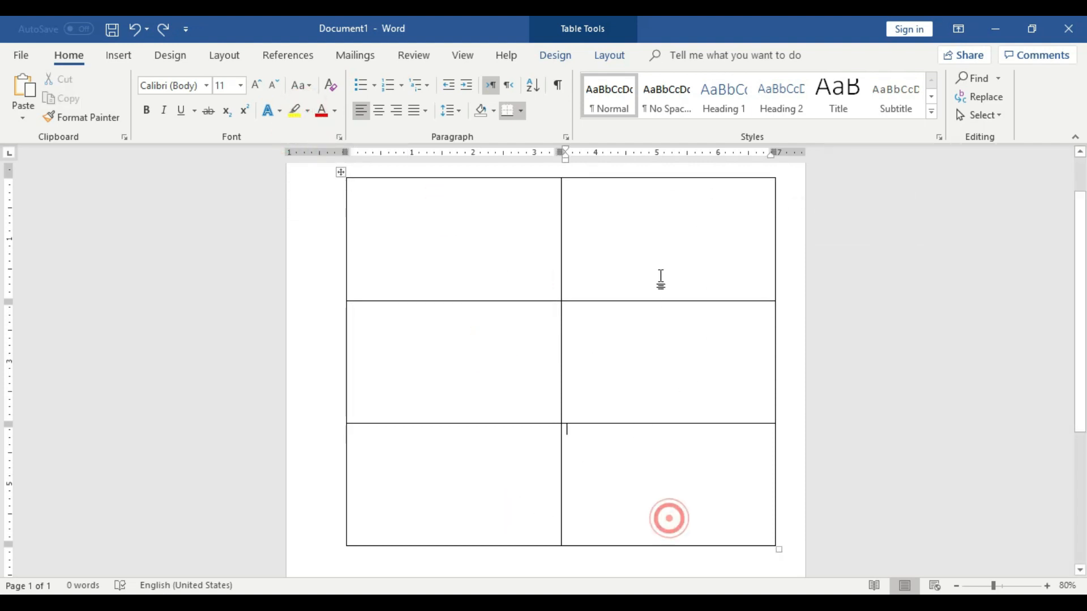
{"action": "left_click_drag", "start_coordinate": [662, 255], "coordinate": [390, 255]}
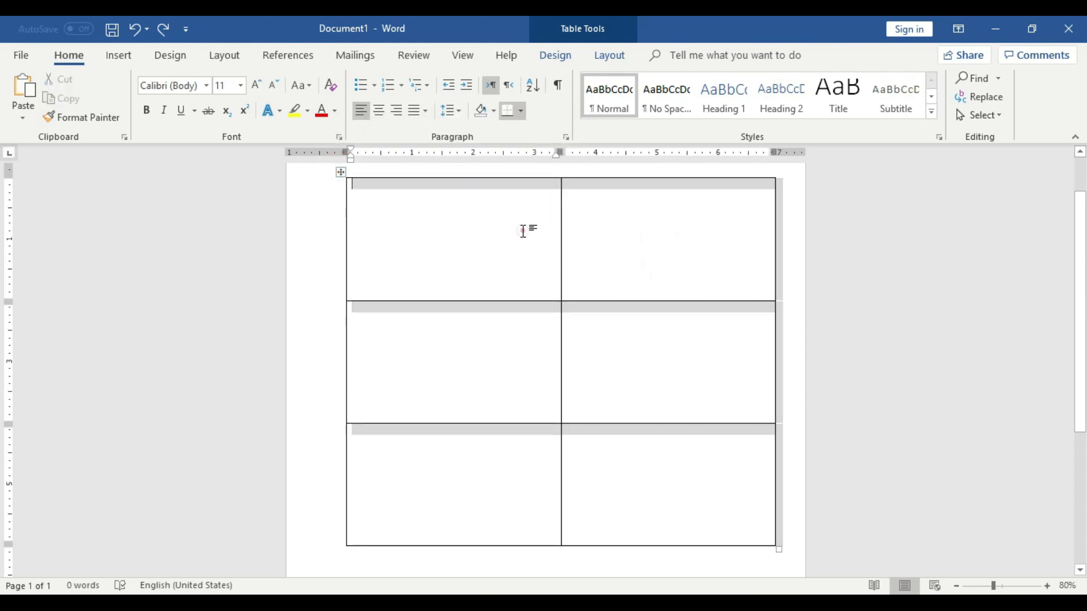
{"action": "left_click", "coordinate": [359, 193]}
{"action": "left_click", "coordinate": [341, 172]}
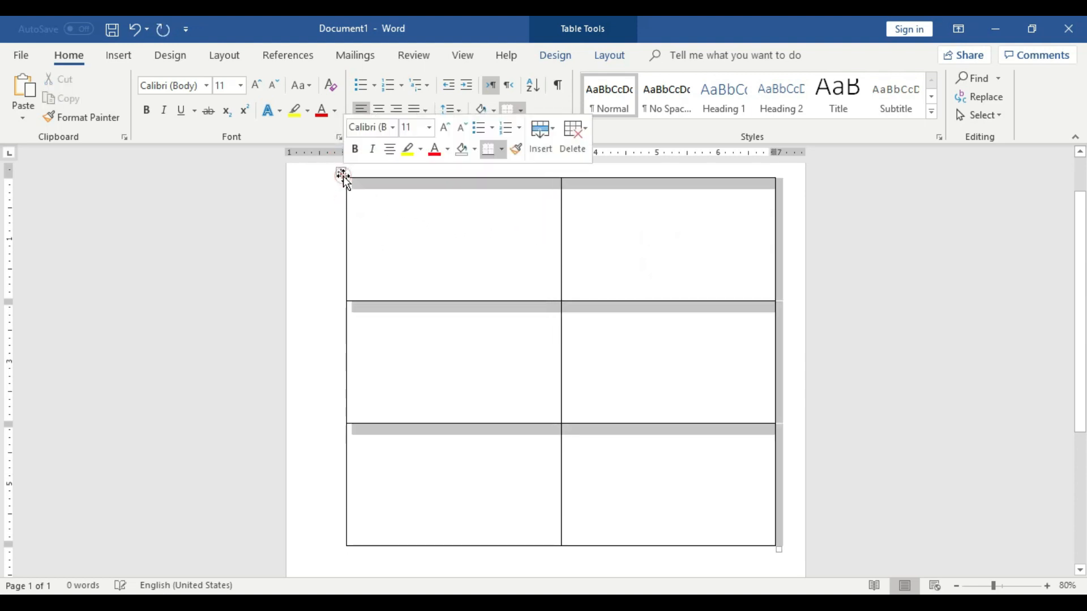
{"action": "left_click", "coordinate": [421, 150]}
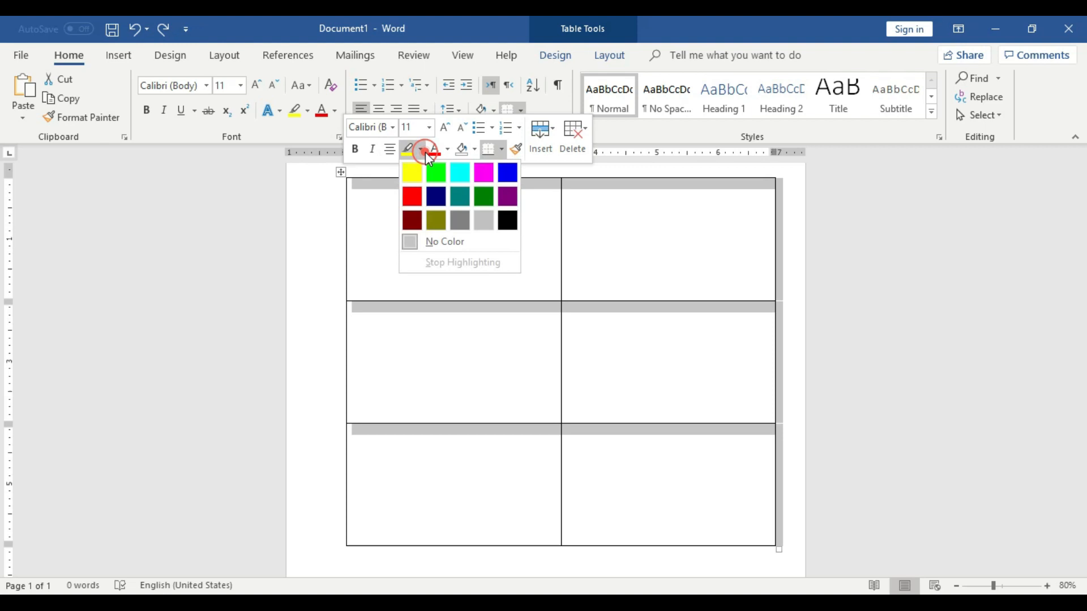
{"action": "left_click", "coordinate": [502, 149]}
{"action": "left_click", "coordinate": [782, 309]}
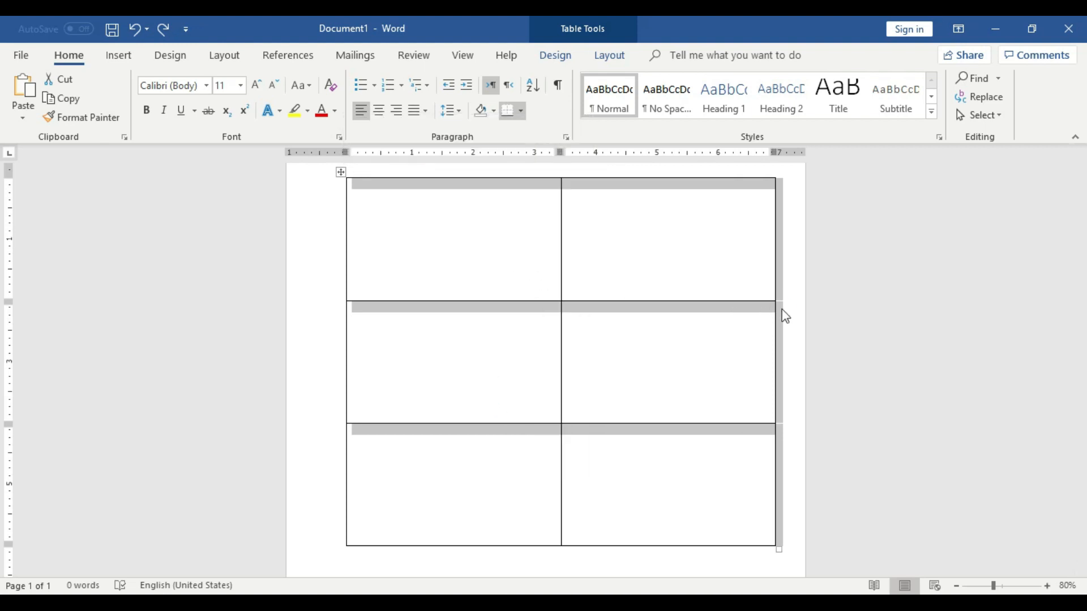
{"action": "left_click", "coordinate": [691, 392]}
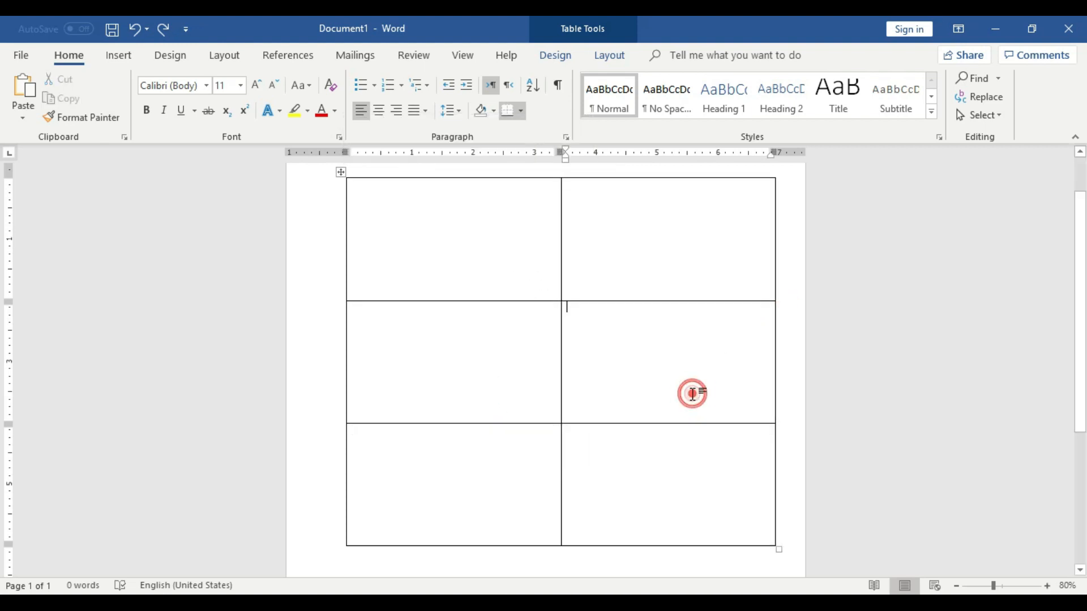
Insert a new row above the second row of the table
{"action": "right_click", "coordinate": [606, 333]}
{"action": "mouse_move", "coordinate": [655, 176]}
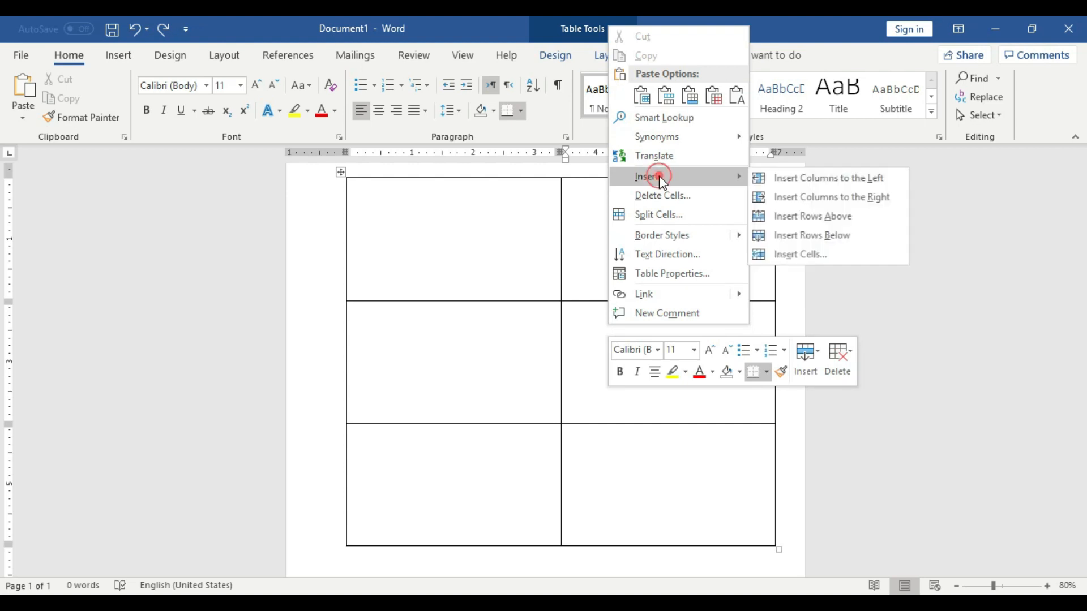
{"action": "left_click", "coordinate": [821, 218]}
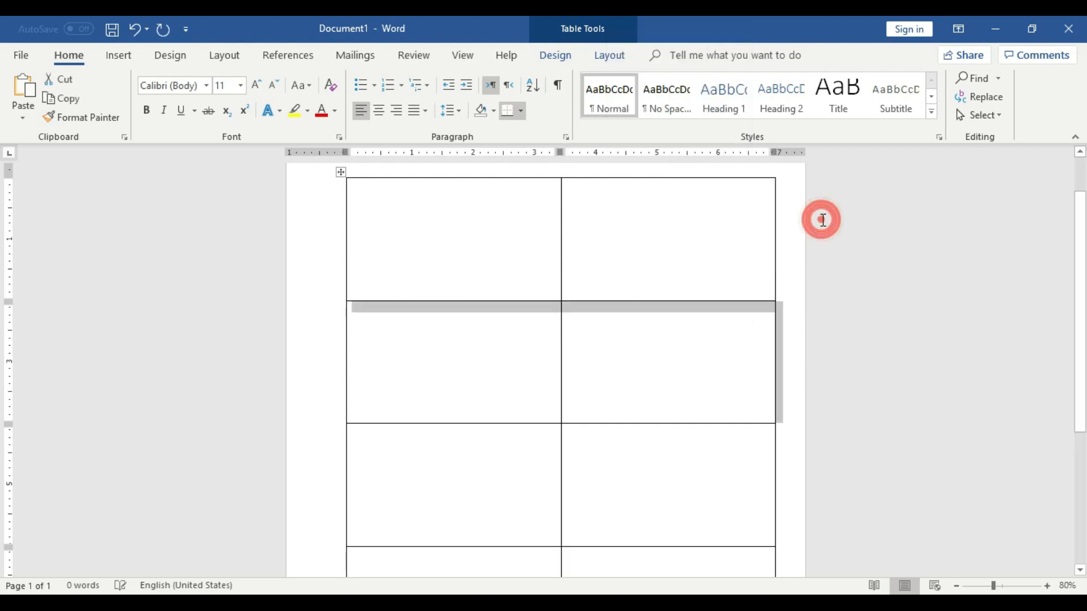
{"action": "left_click", "coordinate": [677, 371]}
{"action": "left_click", "coordinate": [517, 353]}
Enter the letters A through H, one per cell, across the table's eight cells
{"action": "scroll", "coordinate": [638, 364], "scroll_direction": "down", "scroll_amount": 2}
{"action": "scroll", "coordinate": [638, 364], "scroll_direction": "up", "scroll_amount": 2}
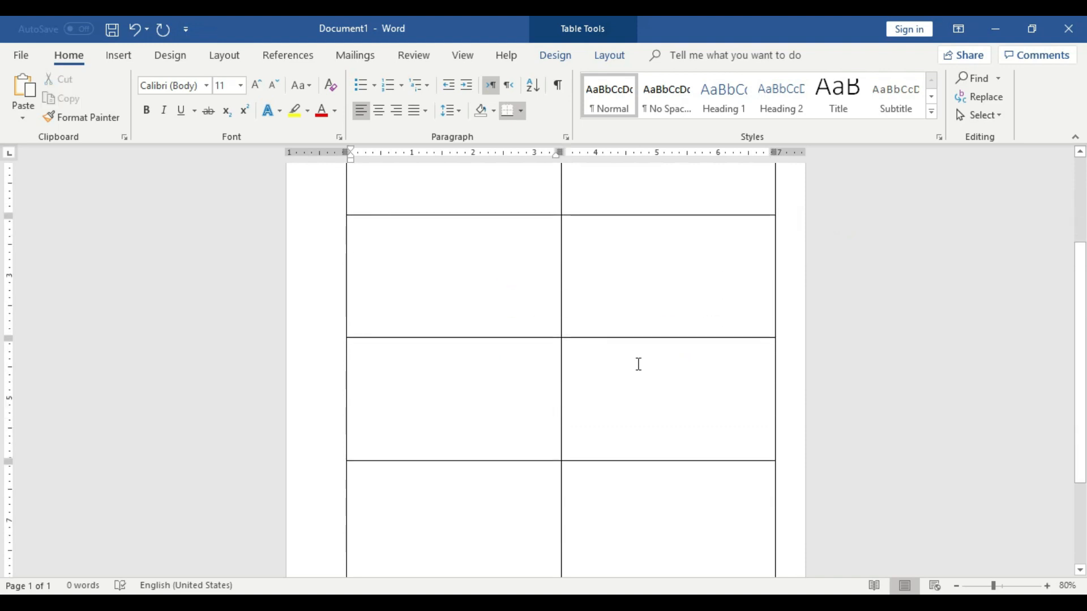
{"action": "scroll", "coordinate": [639, 364], "scroll_direction": "up", "scroll_amount": 1}
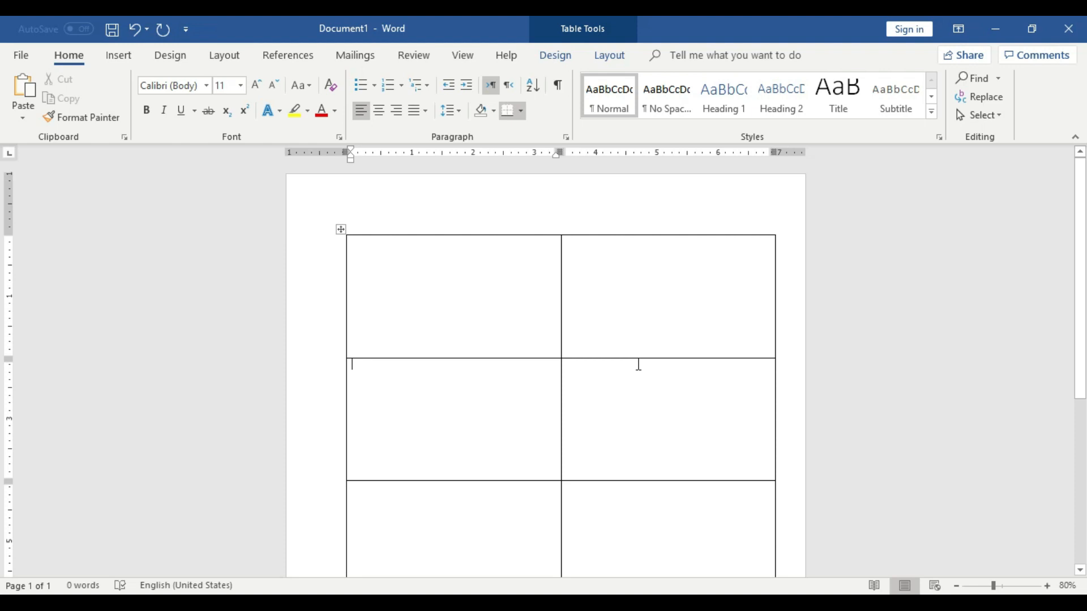
{"action": "left_click", "coordinate": [453, 292]}
{"action": "type", "text": "A"}
{"action": "left_click", "coordinate": [604, 289]}
{"action": "type", "text": "B"}
{"action": "left_click", "coordinate": [493, 398]}
{"action": "type", "text": "C"}
{"action": "left_click", "coordinate": [672, 413]}
{"action": "type", "text": "D"}
{"action": "scroll", "coordinate": [668, 423], "scroll_direction": "down", "scroll_amount": 1}
{"action": "left_click", "coordinate": [517, 407]}
{"action": "type", "text": "E"}
{"action": "left_click", "coordinate": [653, 437]}
{"action": "type", "text": "F"}
{"action": "scroll", "coordinate": [623, 447], "scroll_direction": "down", "scroll_amount": 1}
{"action": "left_click", "coordinate": [495, 486]}
{"action": "type", "text": "G"}
{"action": "left_click", "coordinate": [608, 506]}
{"action": "type", "text": "H"}
Select the whole table and align its text to the centre of each cell
{"action": "scroll", "coordinate": [658, 482], "scroll_direction": "up", "scroll_amount": 1}
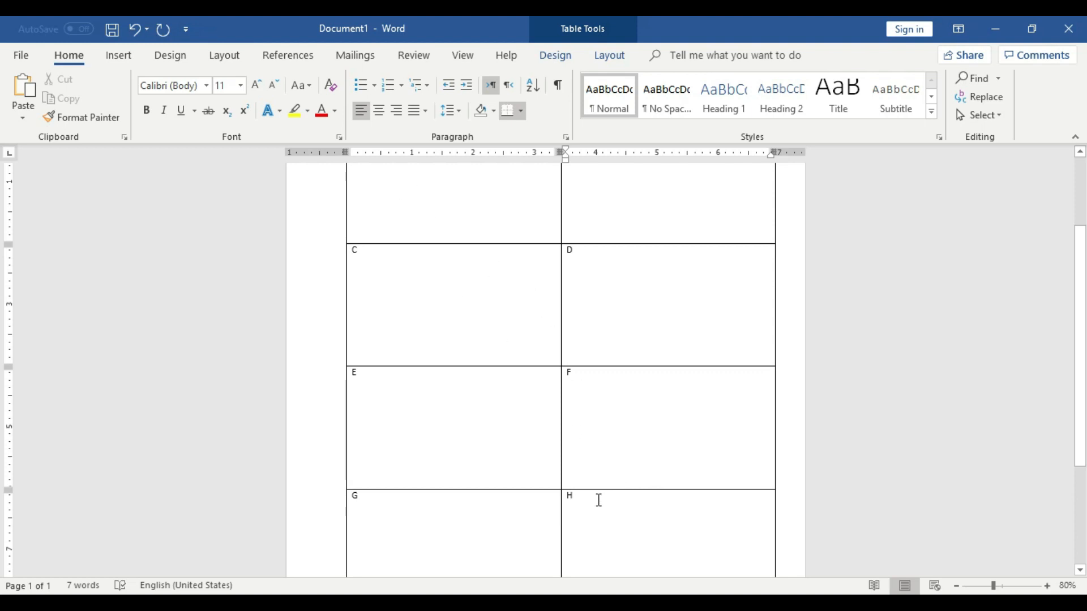
{"action": "left_click_drag", "start_coordinate": [596, 499], "coordinate": [410, 327]}
{"action": "scroll", "coordinate": [370, 170], "scroll_direction": "up", "scroll_amount": 4}
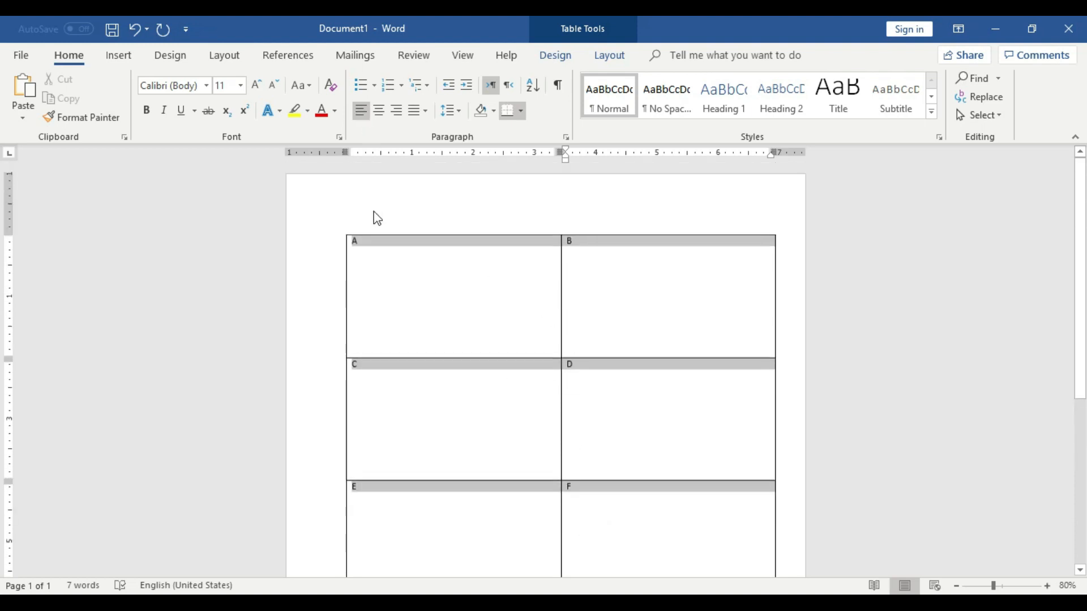
{"action": "left_click", "coordinate": [417, 294]}
{"action": "left_click", "coordinate": [339, 228]}
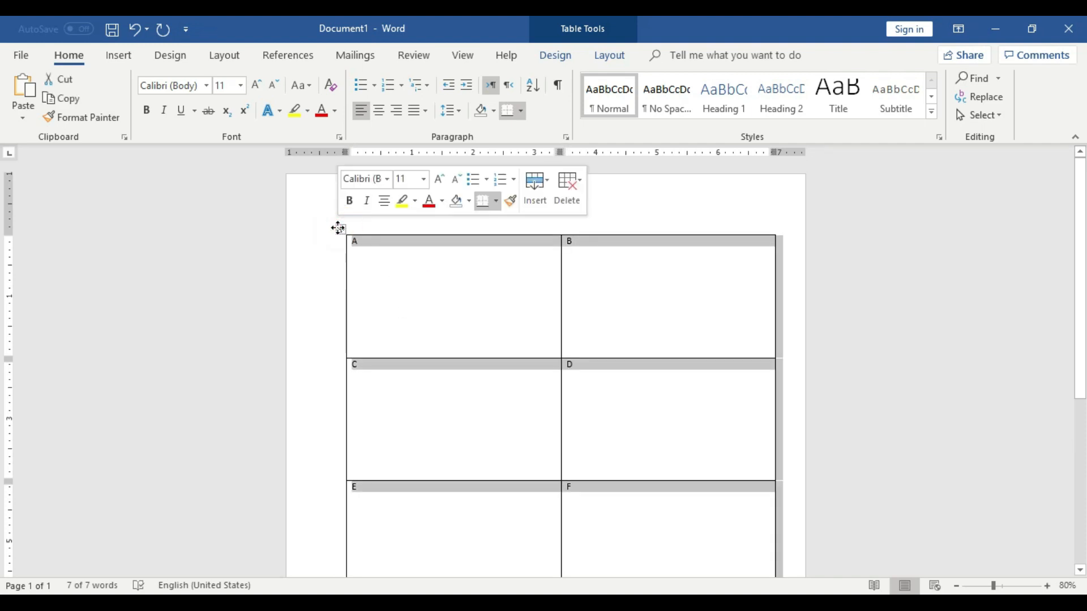
{"action": "left_click", "coordinate": [338, 228]}
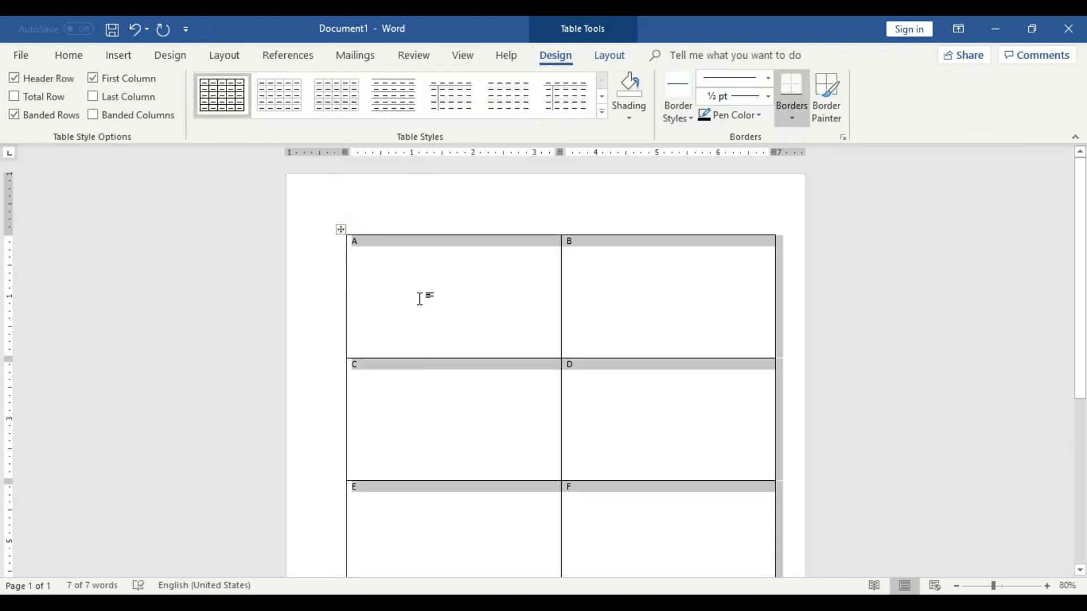
{"action": "left_click", "coordinate": [618, 55]}
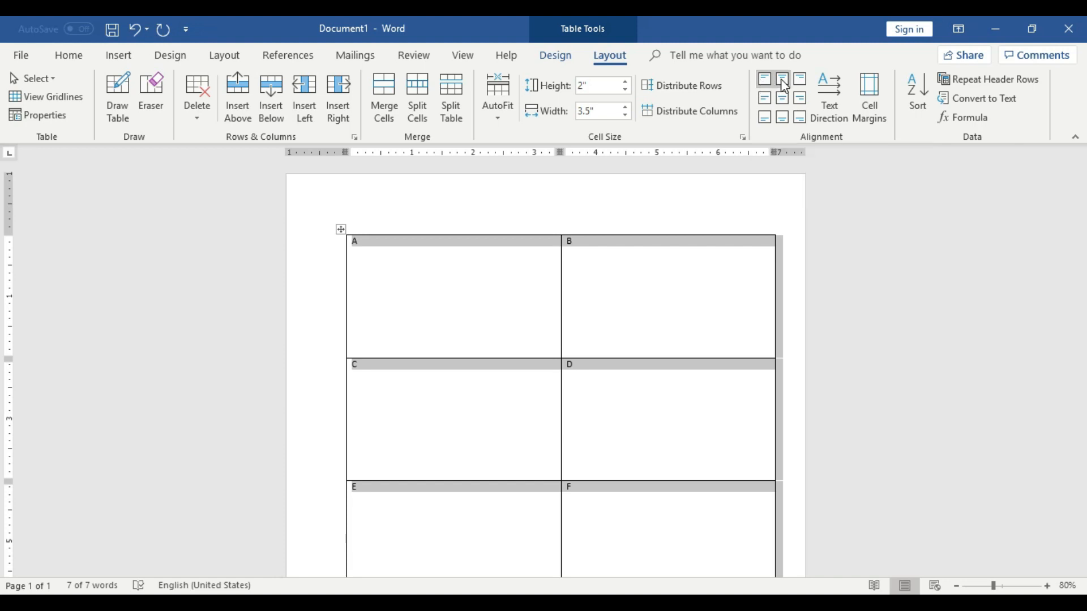
{"action": "left_click", "coordinate": [782, 80]}
{"action": "left_click", "coordinate": [783, 99]}
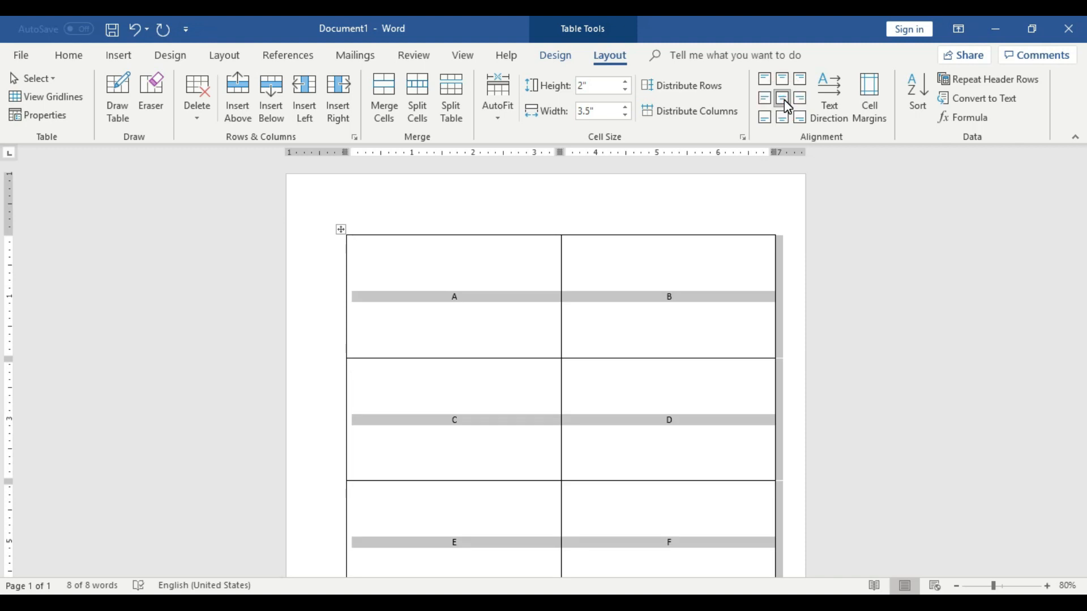
Increase the font size of the table text to 48
{"action": "left_click", "coordinate": [73, 54]}
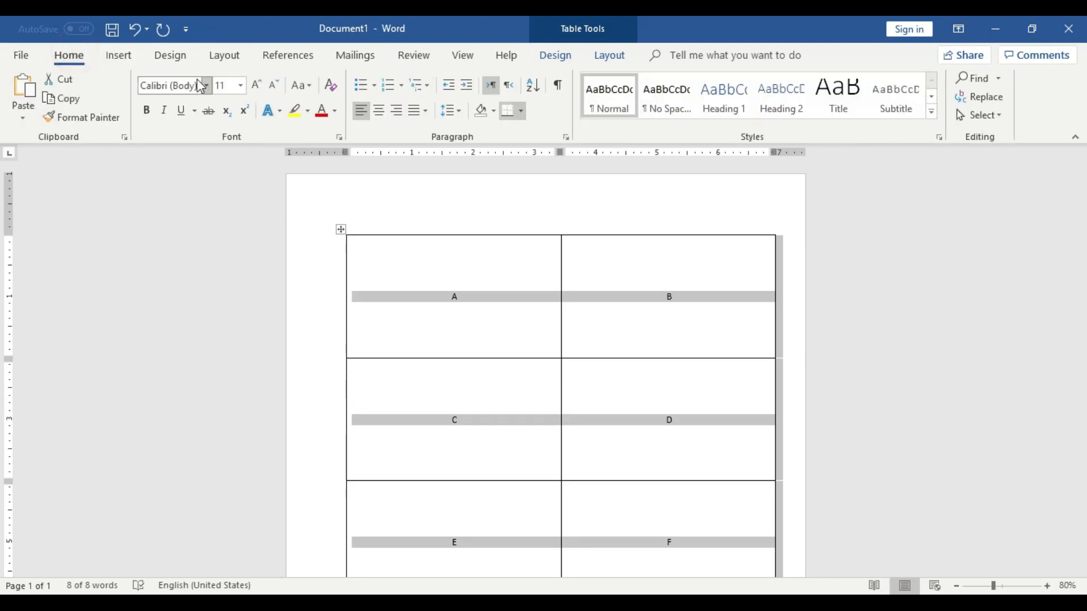
{"action": "left_click", "coordinate": [257, 85]}
{"action": "left_click", "coordinate": [256, 85]}
{"action": "left_click", "coordinate": [256, 85]}
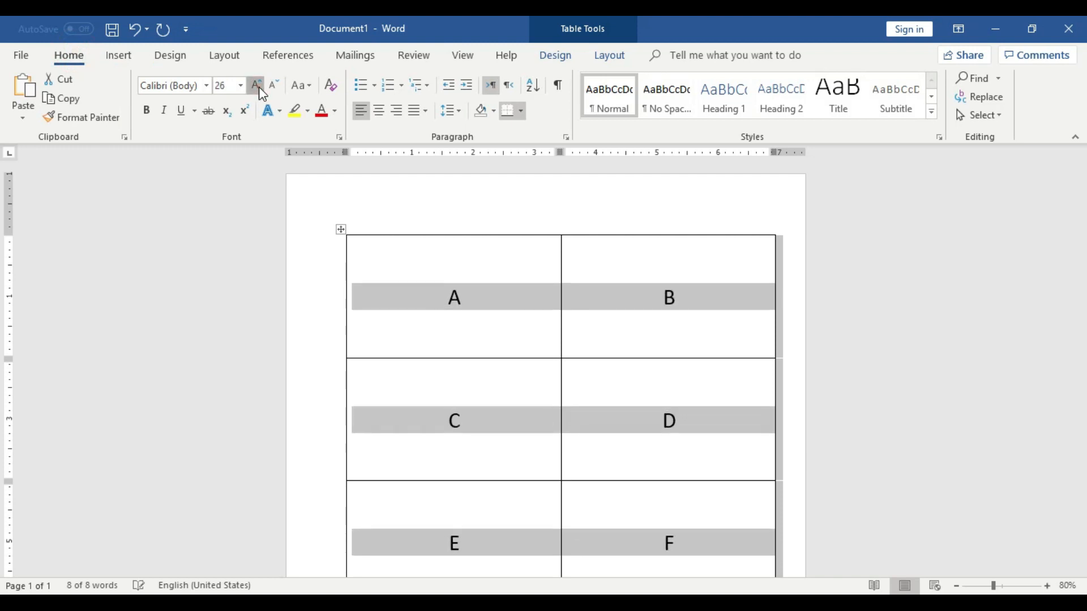
{"action": "left_click", "coordinate": [257, 85]}
{"action": "left_click", "coordinate": [257, 85]}
{"action": "left_click", "coordinate": [272, 86]}
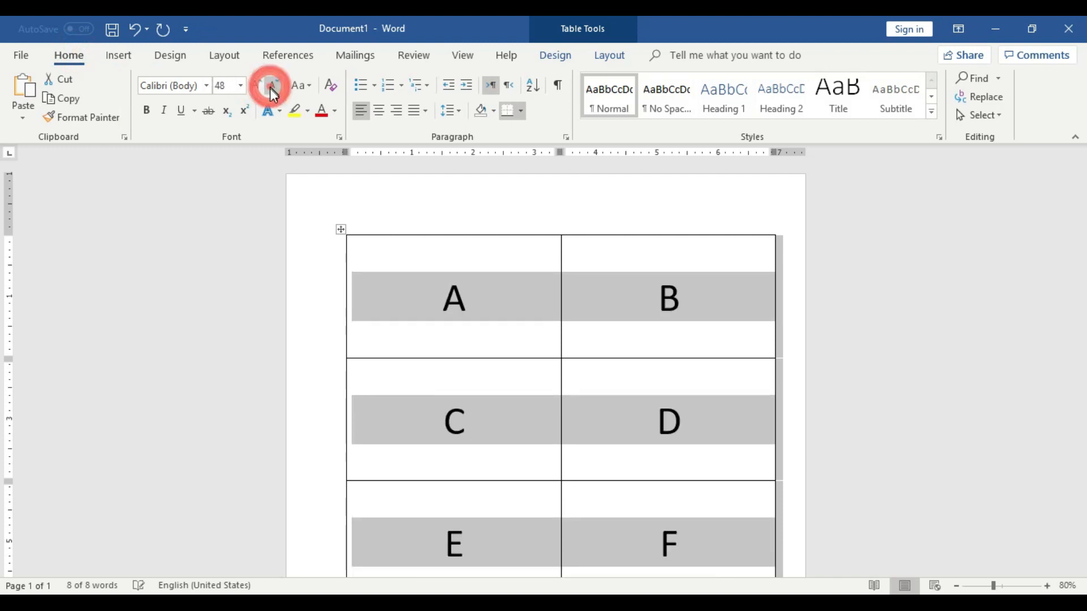
Review the formatted table and minimize the document window
{"action": "left_click", "coordinate": [686, 296]}
{"action": "scroll", "coordinate": [726, 408], "scroll_direction": "down", "scroll_amount": 5}
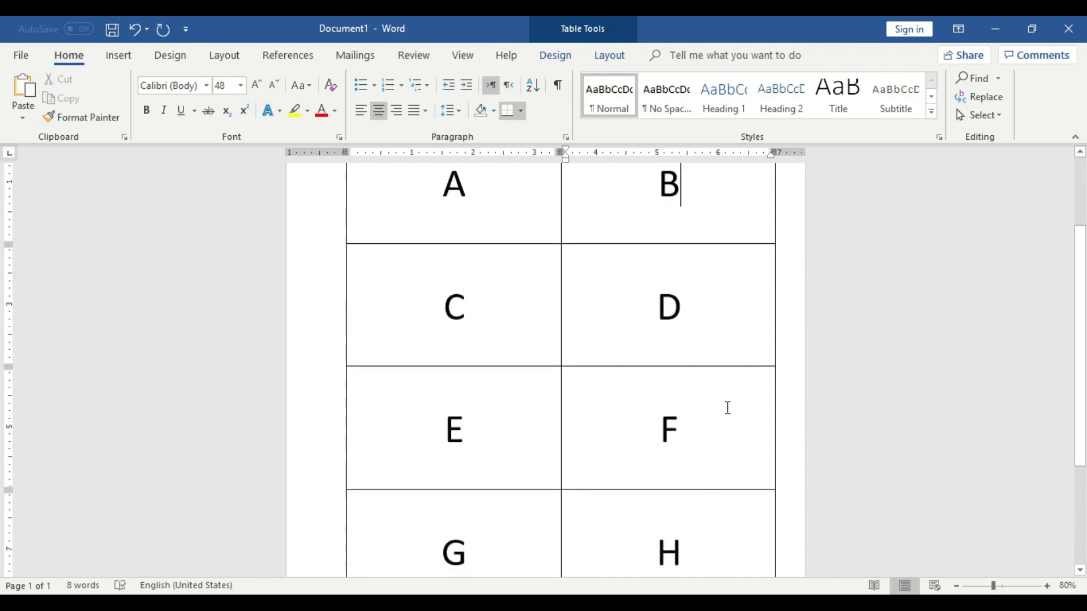
{"action": "scroll", "coordinate": [728, 407], "scroll_direction": "up", "scroll_amount": 5}
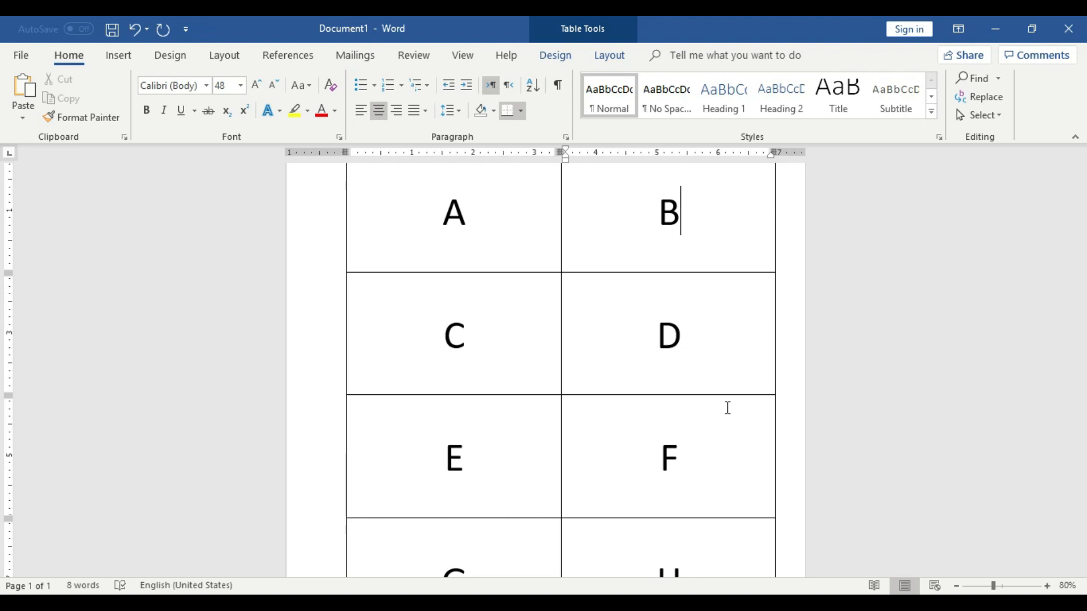
{"action": "scroll", "coordinate": [728, 408], "scroll_direction": "up", "scroll_amount": 2}
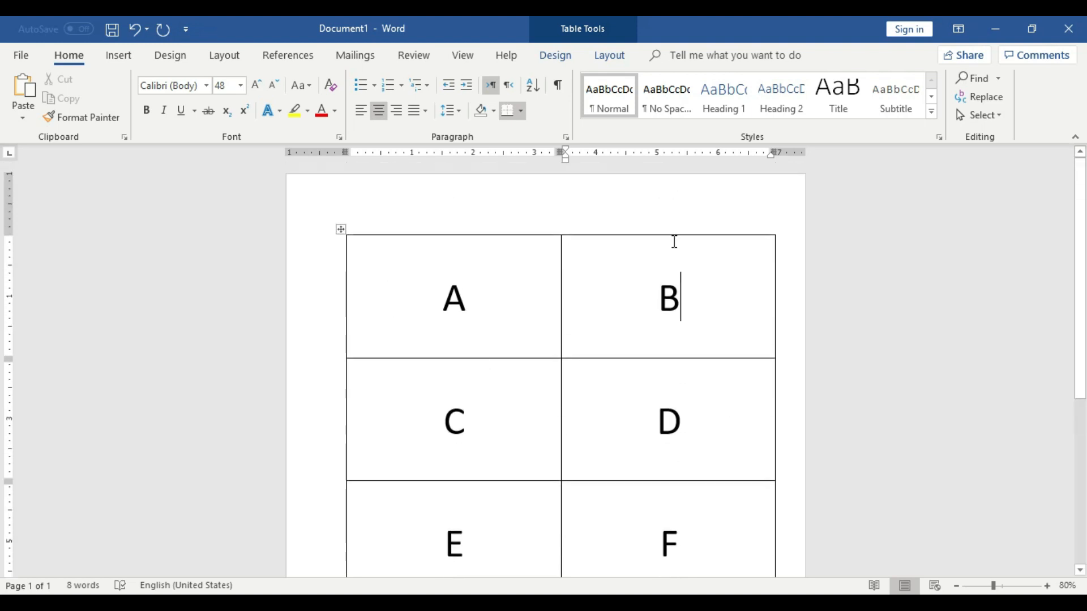
{"action": "scroll", "coordinate": [575, 405], "scroll_direction": "down", "scroll_amount": 5}
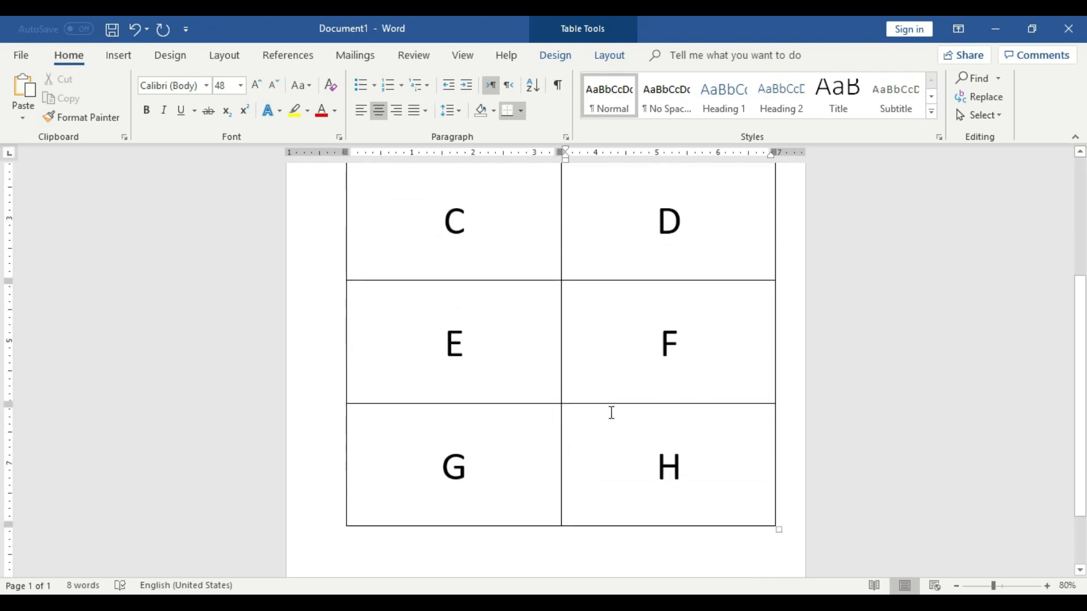
{"action": "scroll", "coordinate": [706, 447], "scroll_direction": "up", "scroll_amount": 4}
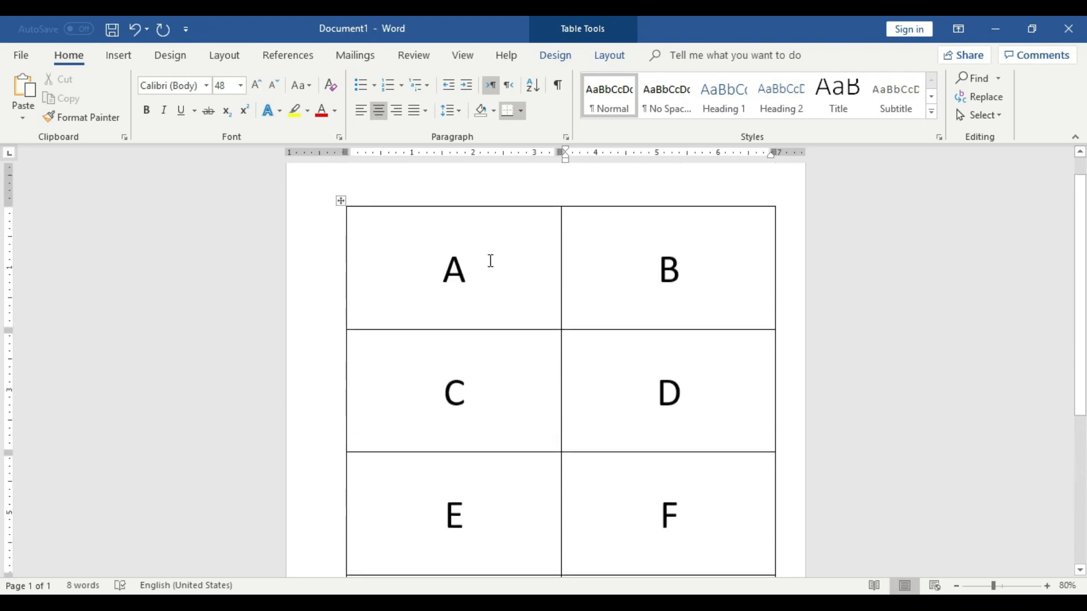
{"action": "scroll", "coordinate": [626, 382], "scroll_direction": "down", "scroll_amount": 3}
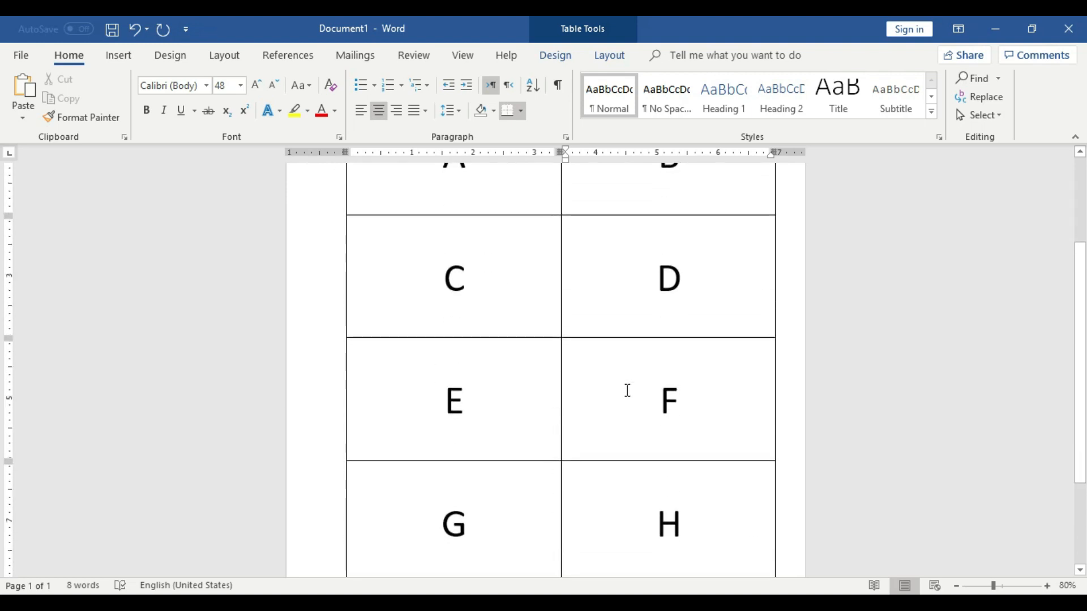
{"action": "scroll", "coordinate": [627, 391], "scroll_direction": "down", "scroll_amount": 2}
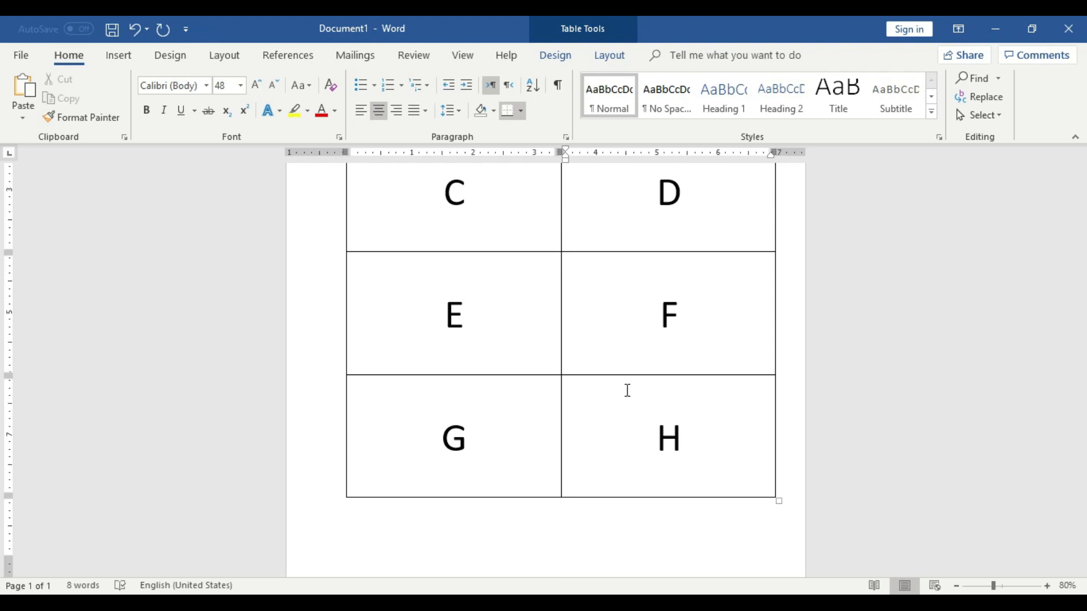
{"action": "scroll", "coordinate": [628, 390], "scroll_direction": "up", "scroll_amount": 5}
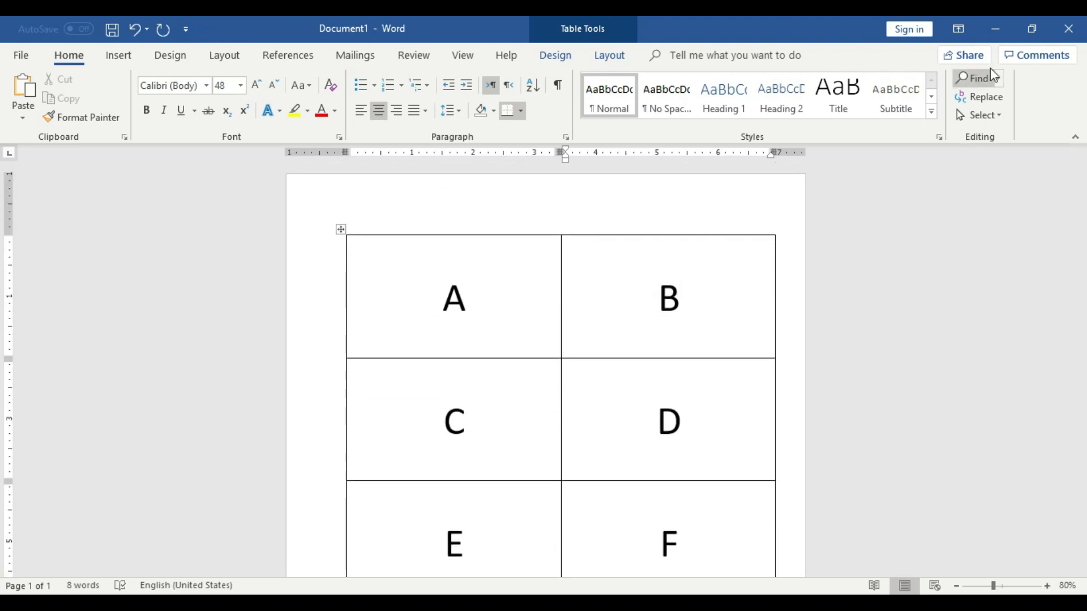
{"action": "left_click", "coordinate": [995, 28]}
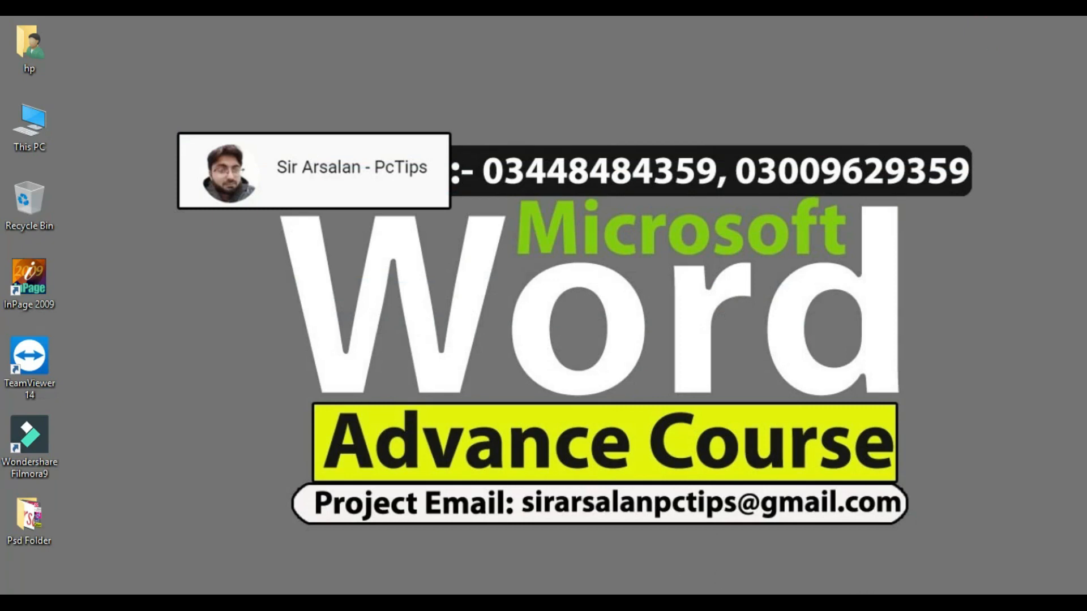